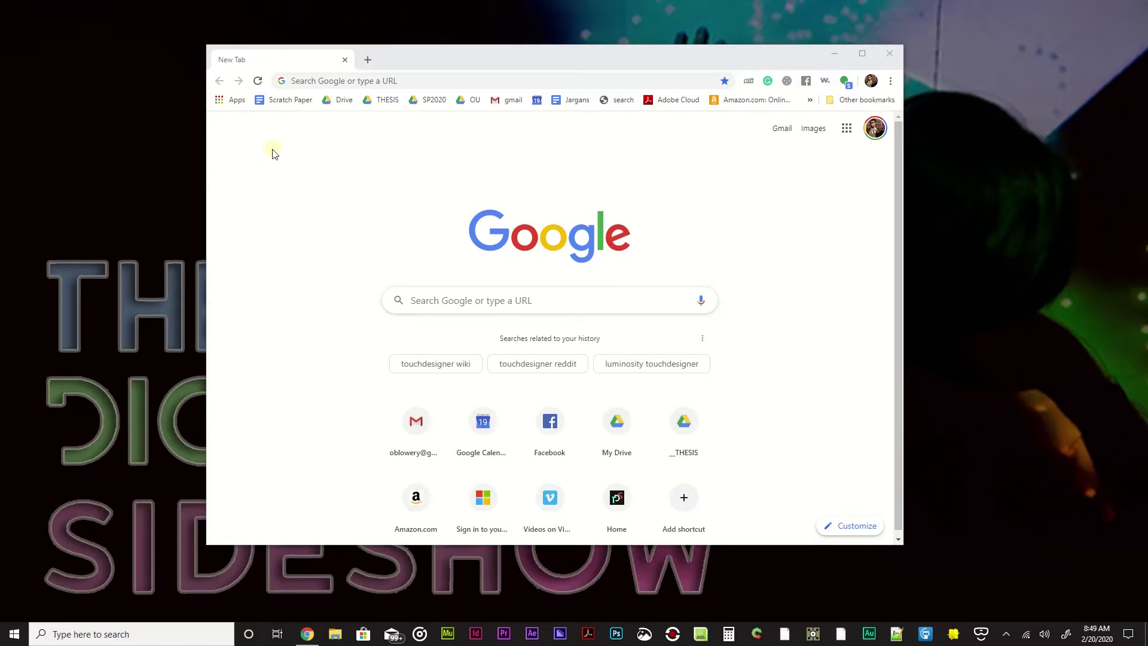
- Search Google for 'lens studio' and scroll through the results
click(334, 79)
text(len)
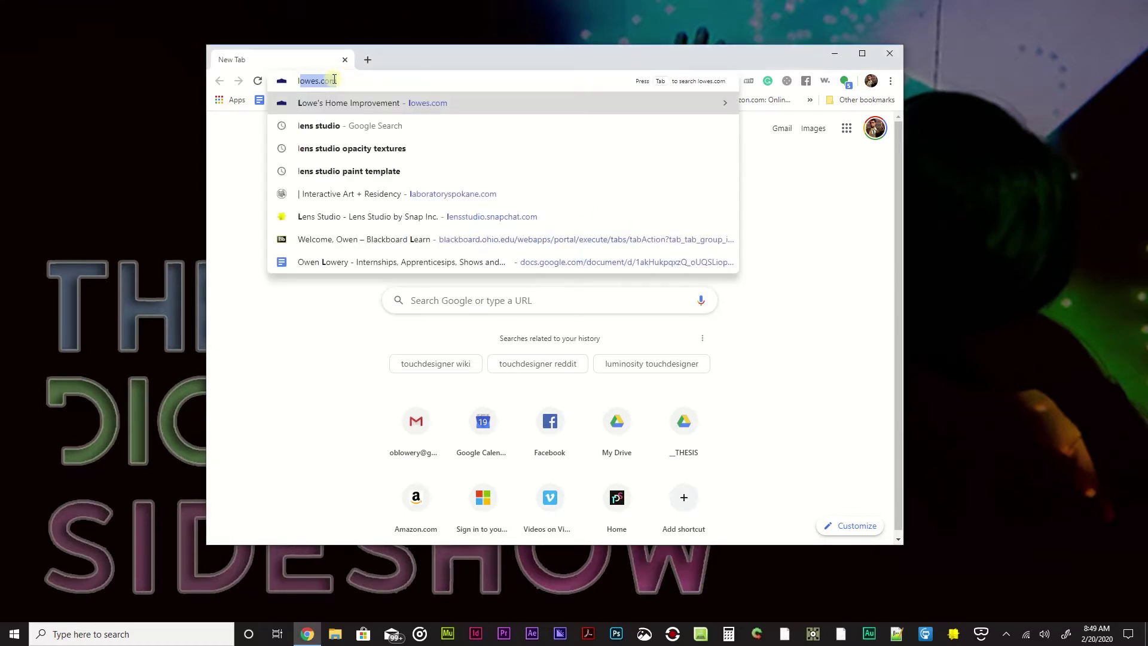
text(s studio)
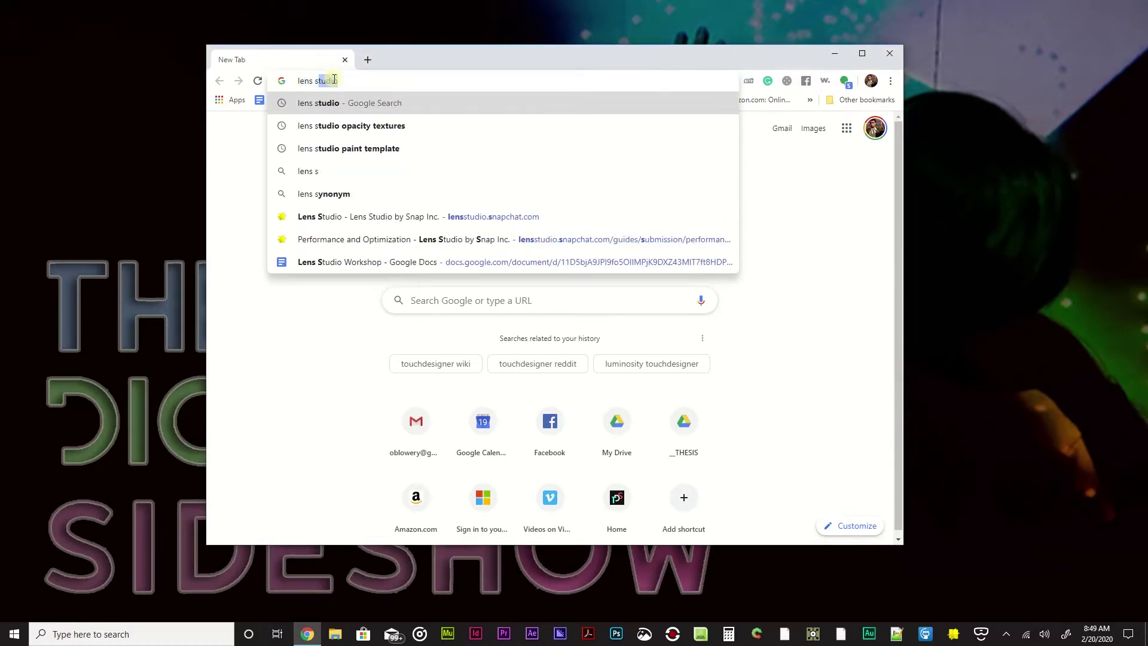
key(Return)
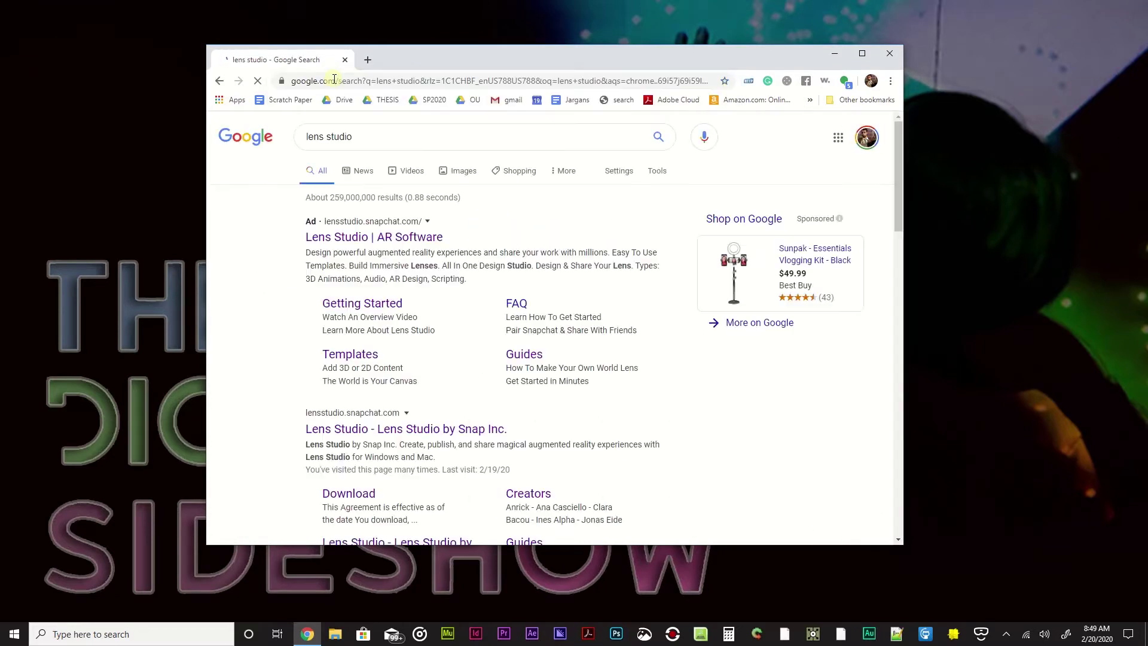
scroll(637, 233, down, 1)
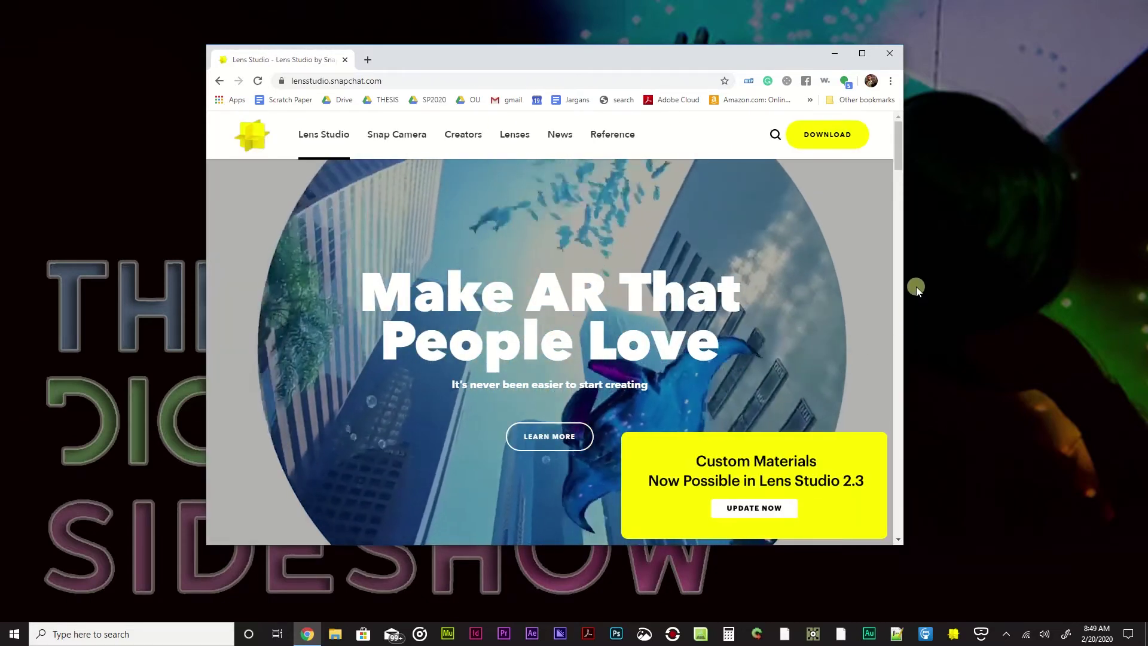
- Enlarge the Chrome window and browse the Lens Studio homepage, returning to the top
drag(903, 292, 1049, 293)
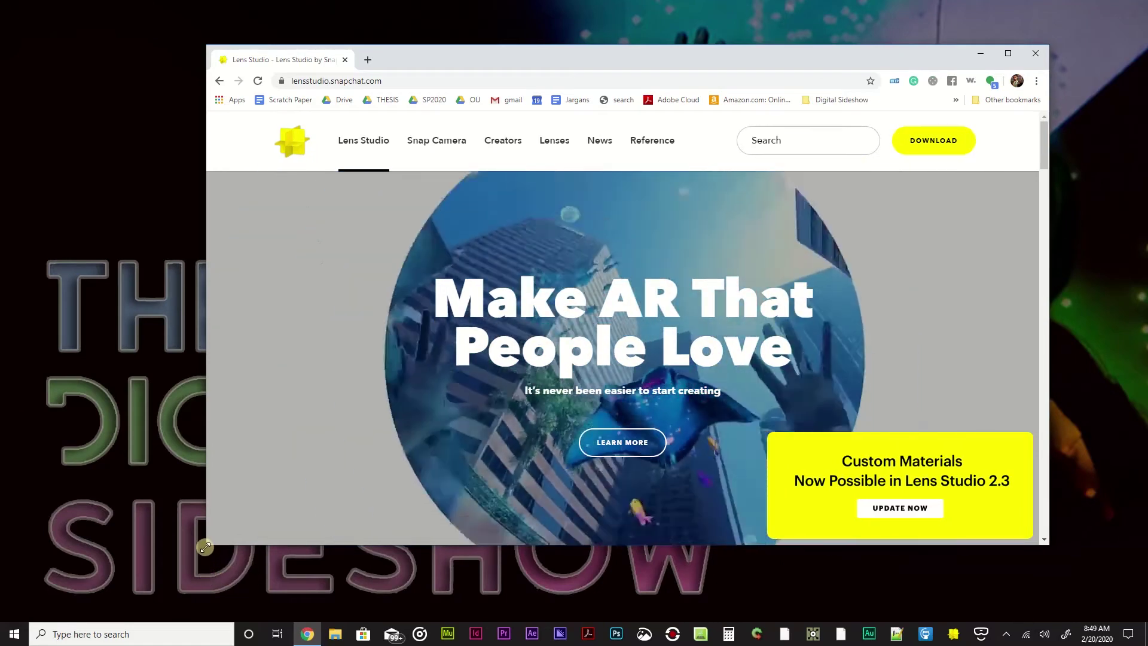
drag(207, 544, 94, 565)
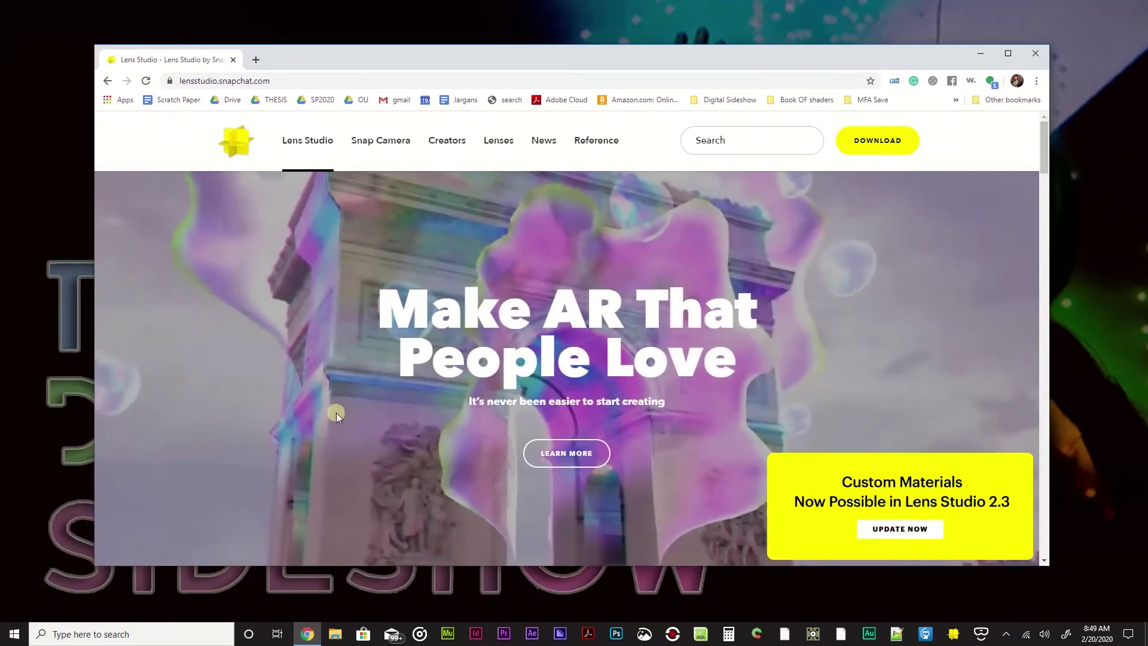
scroll(341, 417, down, 5)
scroll(334, 416, down, 2)
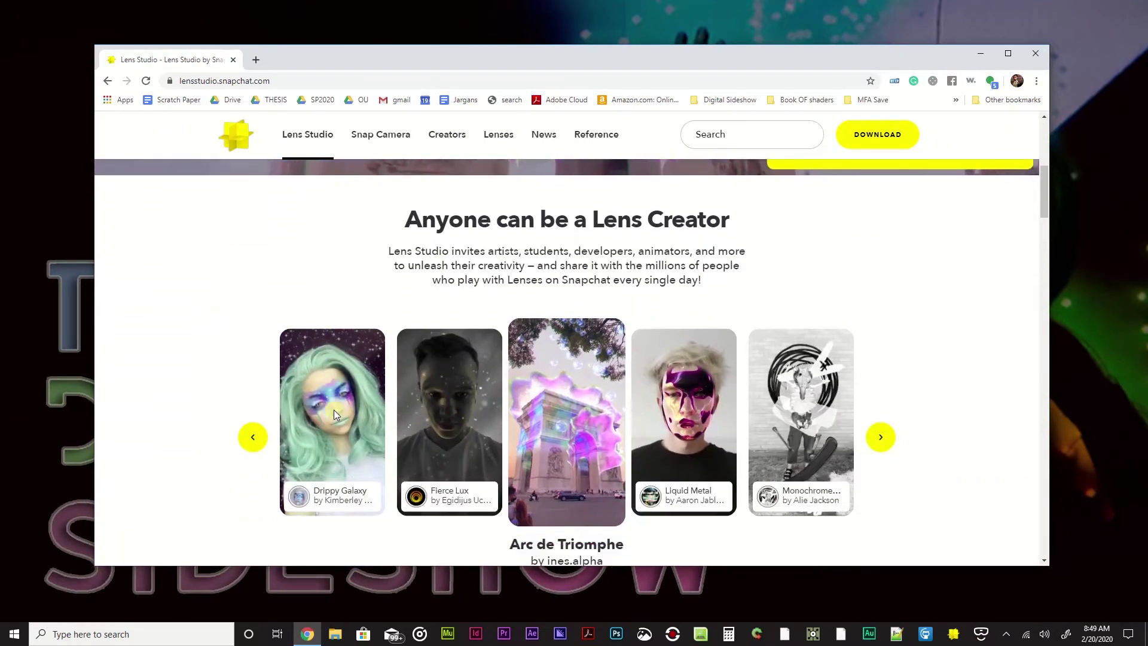
scroll(903, 400, down, 9)
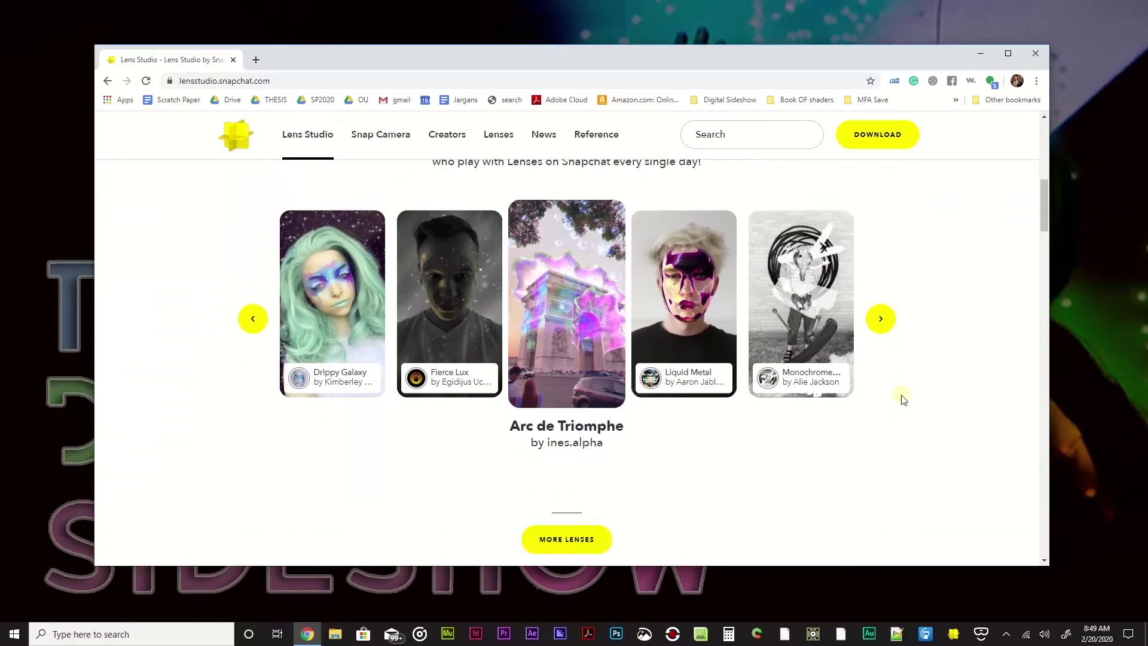
scroll(903, 397, down, 1)
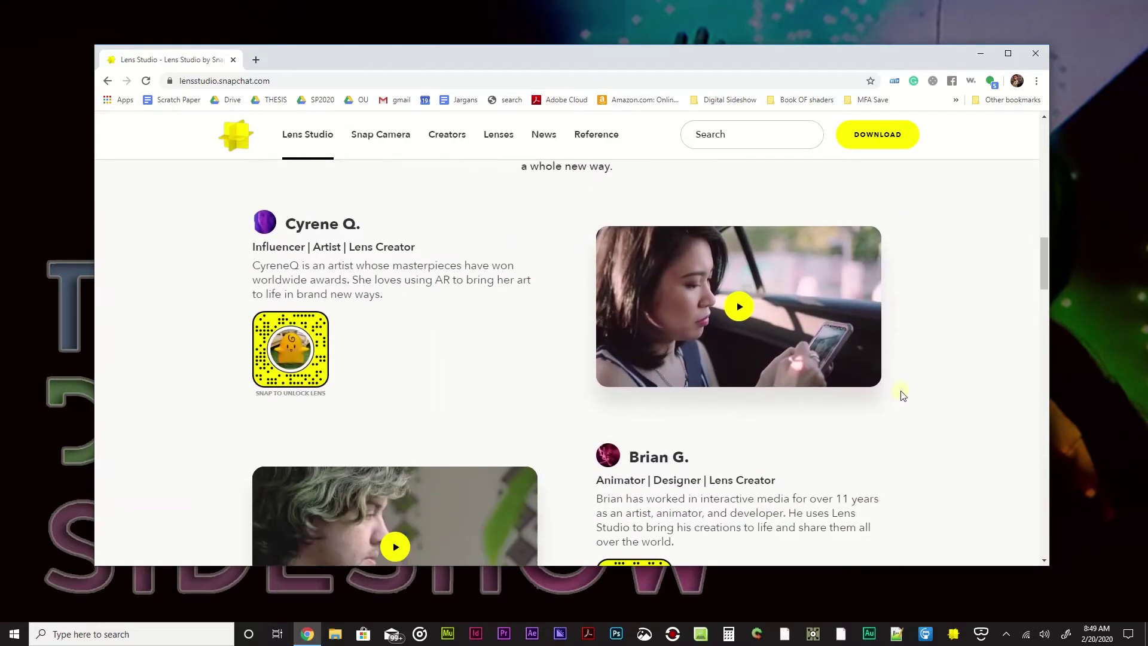
scroll(873, 386, down, 7)
scroll(866, 386, down, 8)
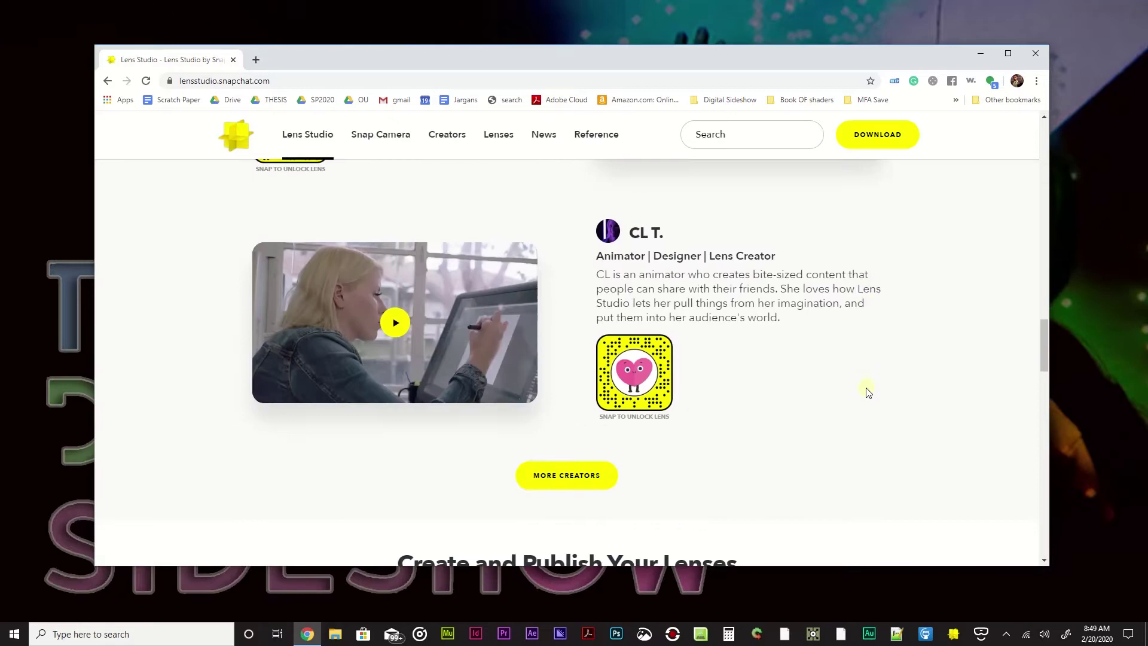
scroll(867, 389, down, 2)
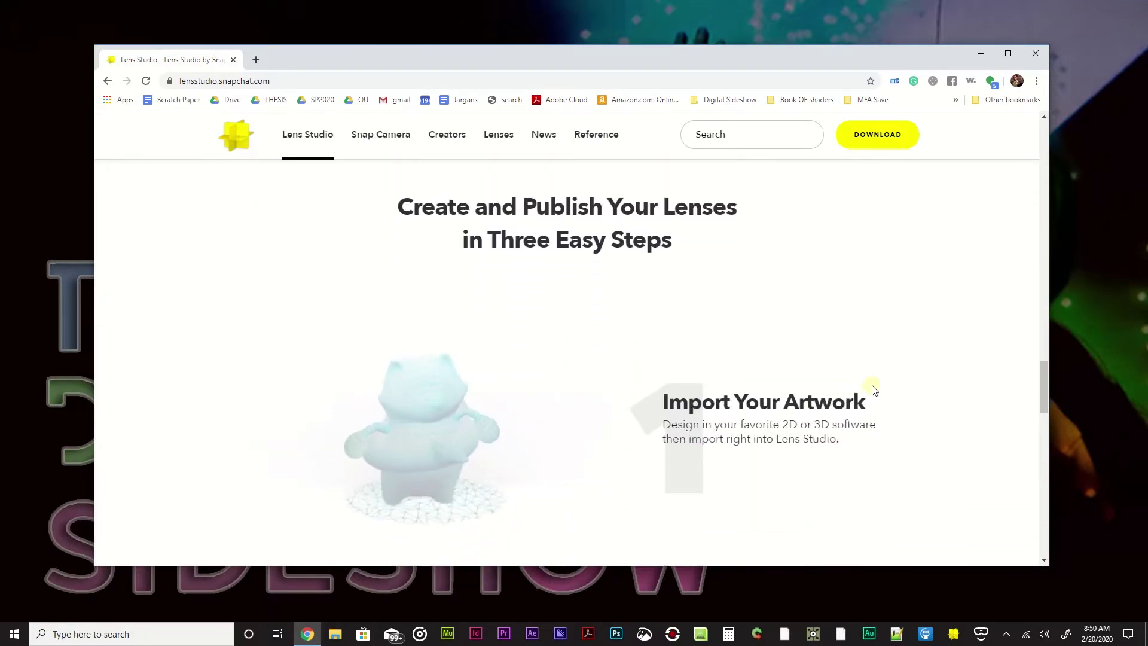
scroll(873, 388, down, 5)
scroll(872, 390, down, 5)
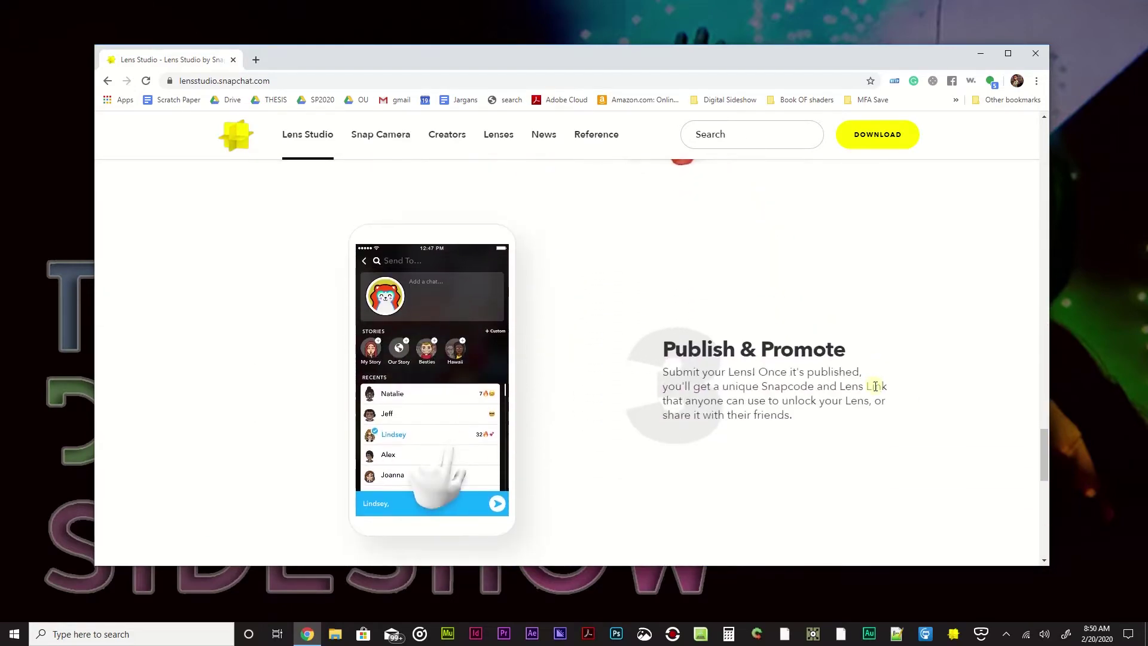
drag(1047, 482, 1043, 128)
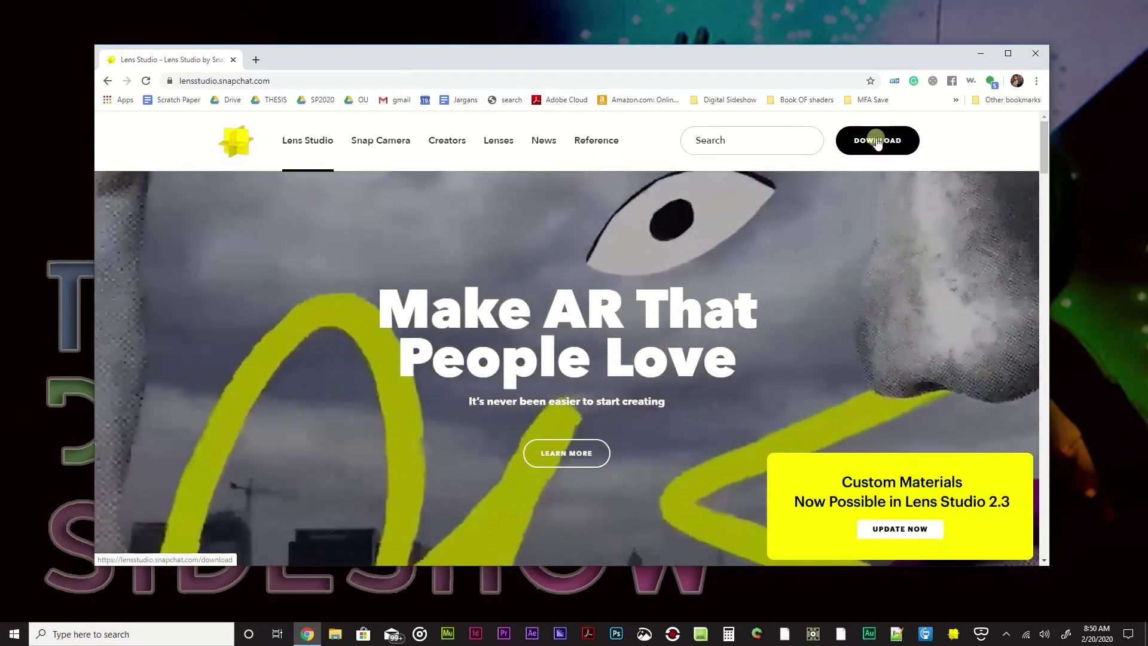
- Go to the Lens Studio download page and read the 2.5Ghz processor system requirements
click(877, 141)
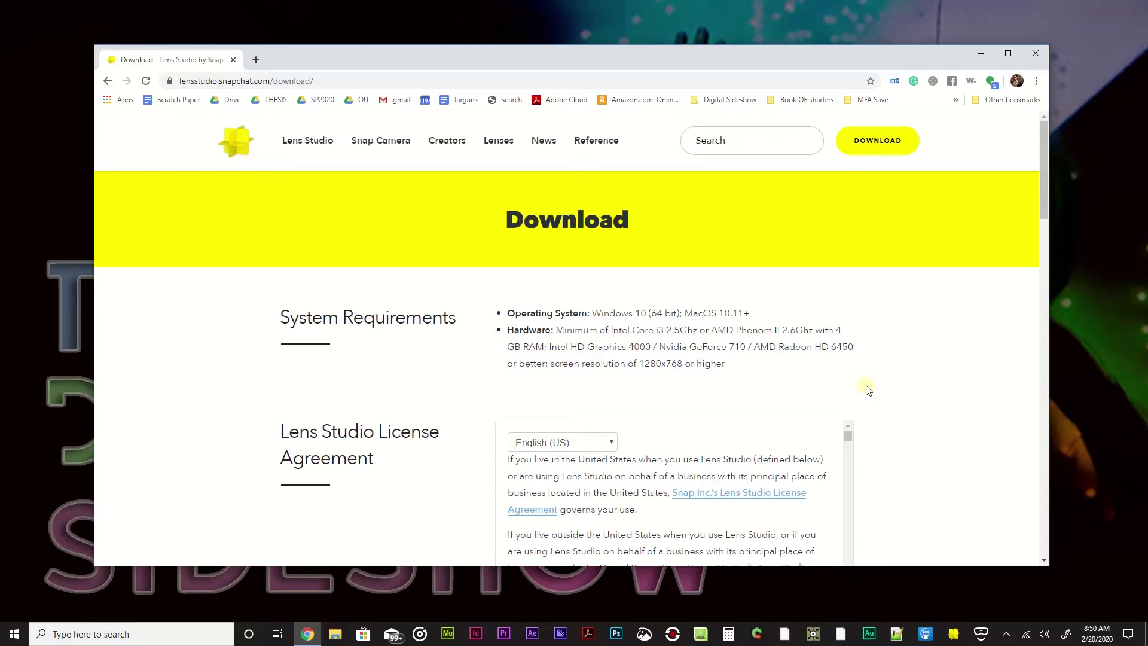
scroll(874, 390, down, 1)
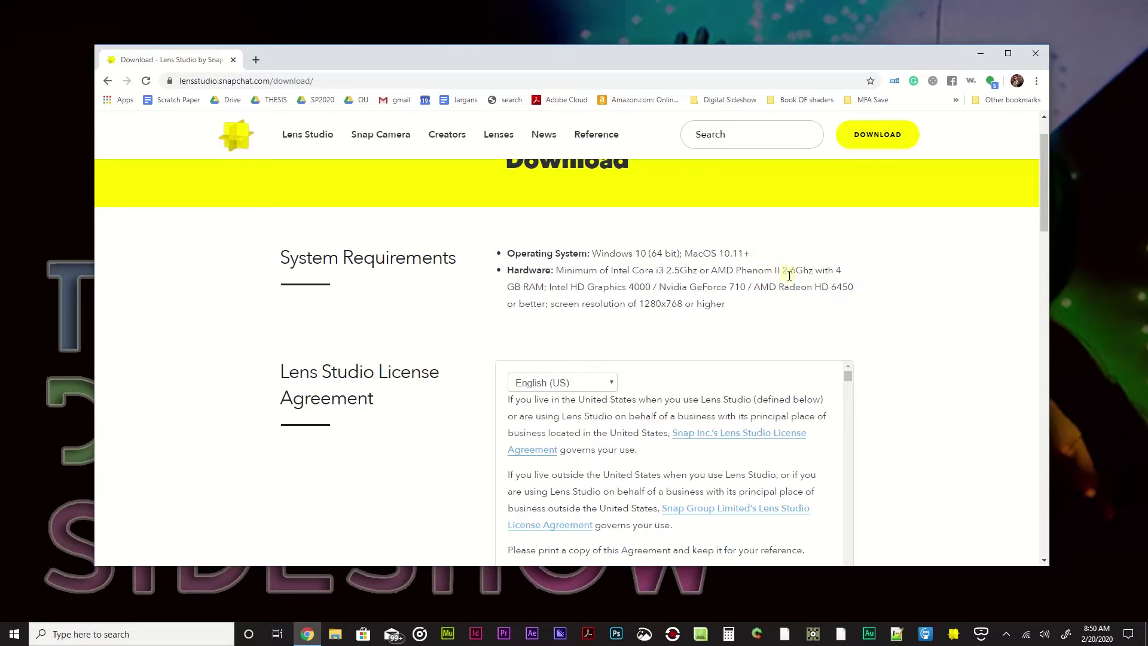
drag(790, 275, 801, 272)
click(919, 341)
drag(661, 275, 685, 272)
click(768, 296)
scroll(955, 339, down, 1)
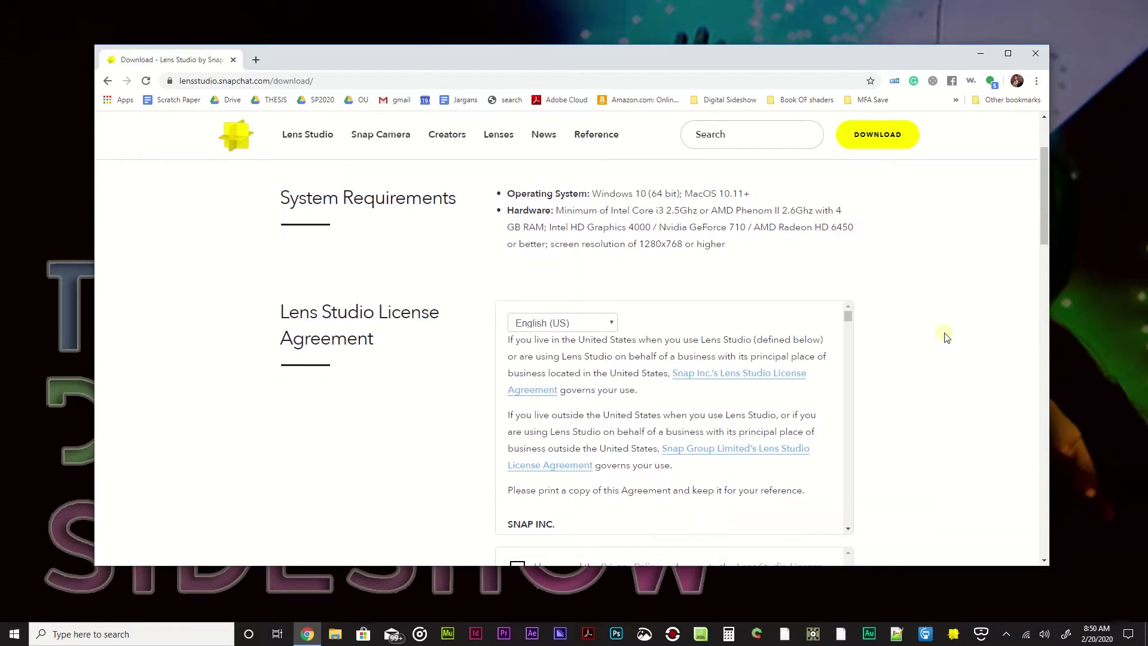
scroll(946, 338, down, 2)
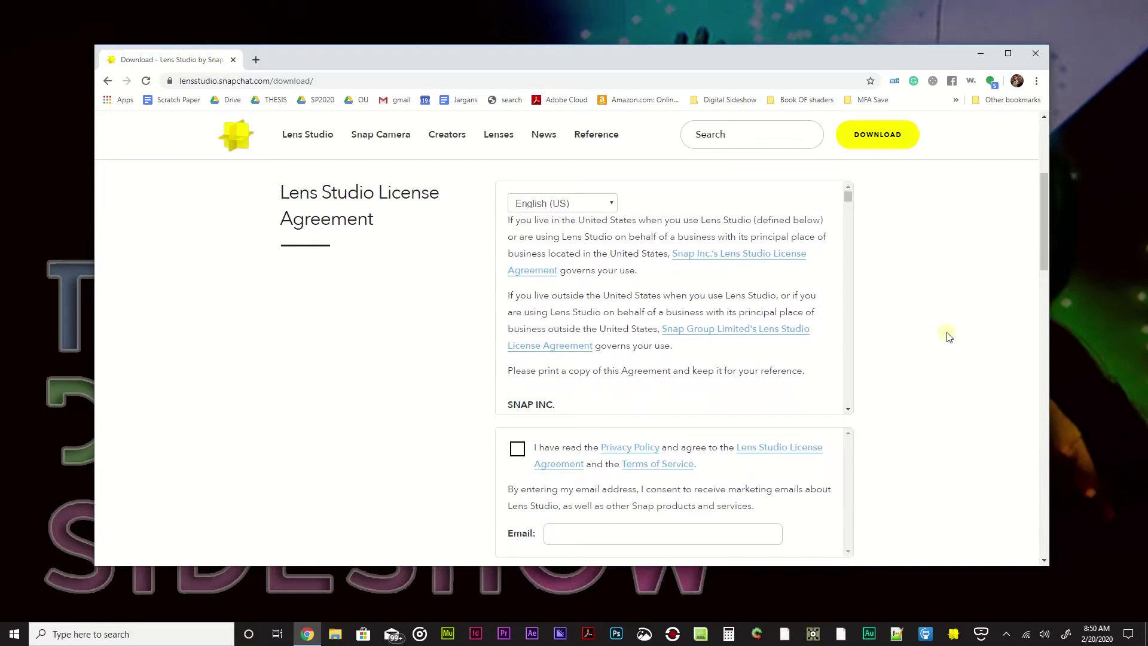
scroll(949, 337, down, 1)
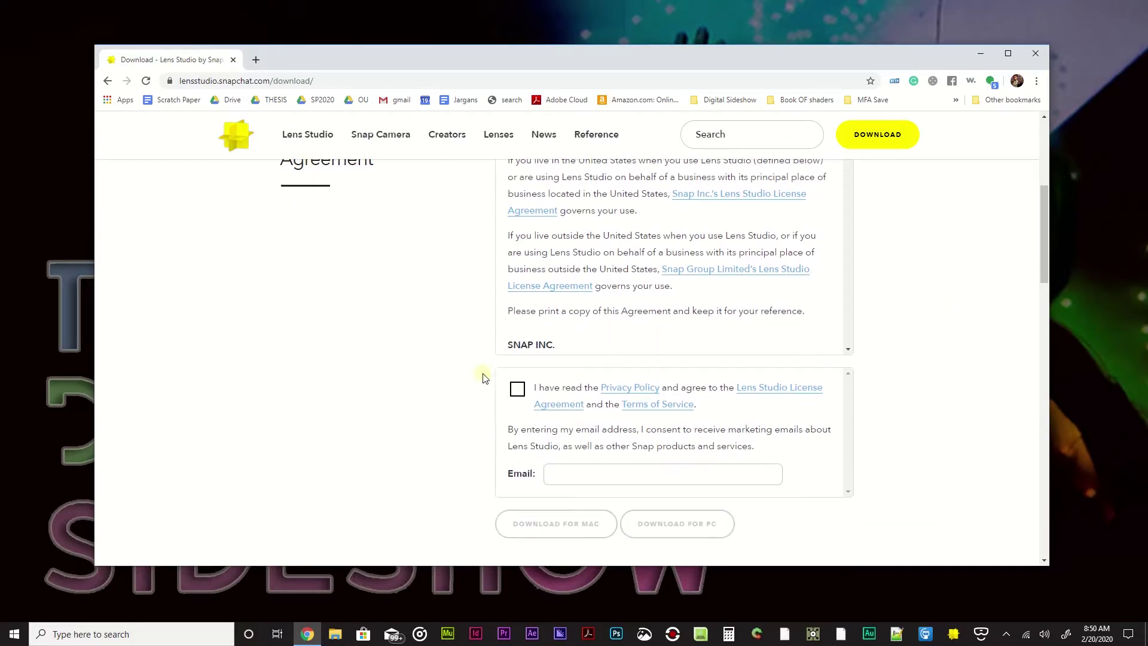
- Accept the license terms, pass the robot check, and download Lens Studio for PC
click(517, 389)
scroll(407, 393, down, 2)
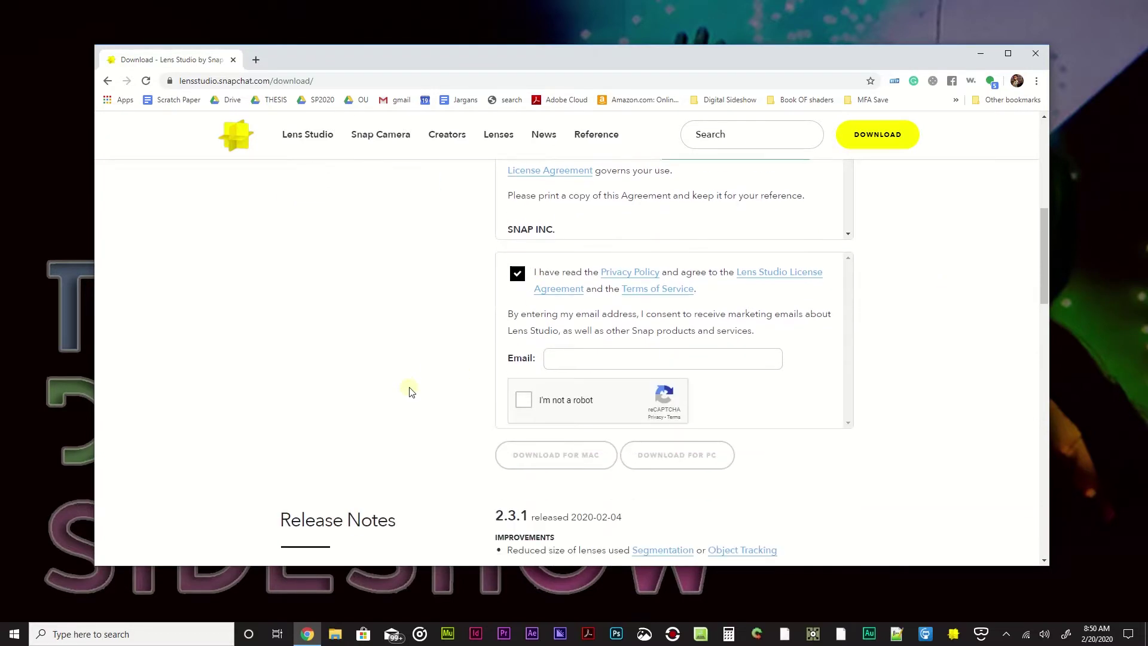
click(523, 396)
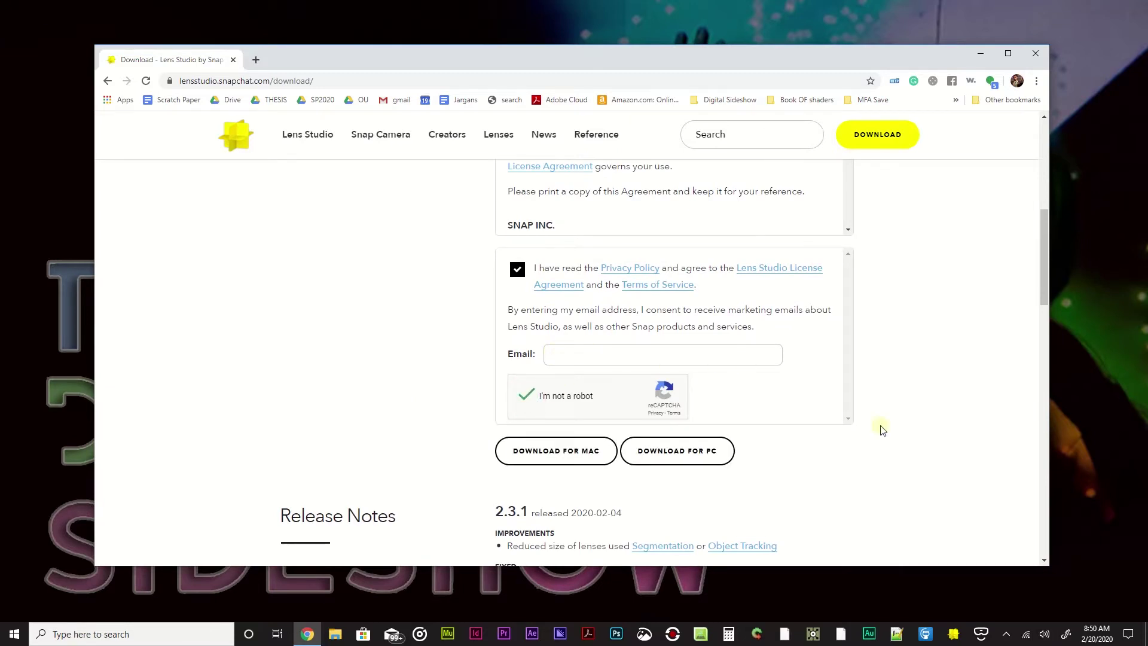
scroll(1019, 479, down, 2)
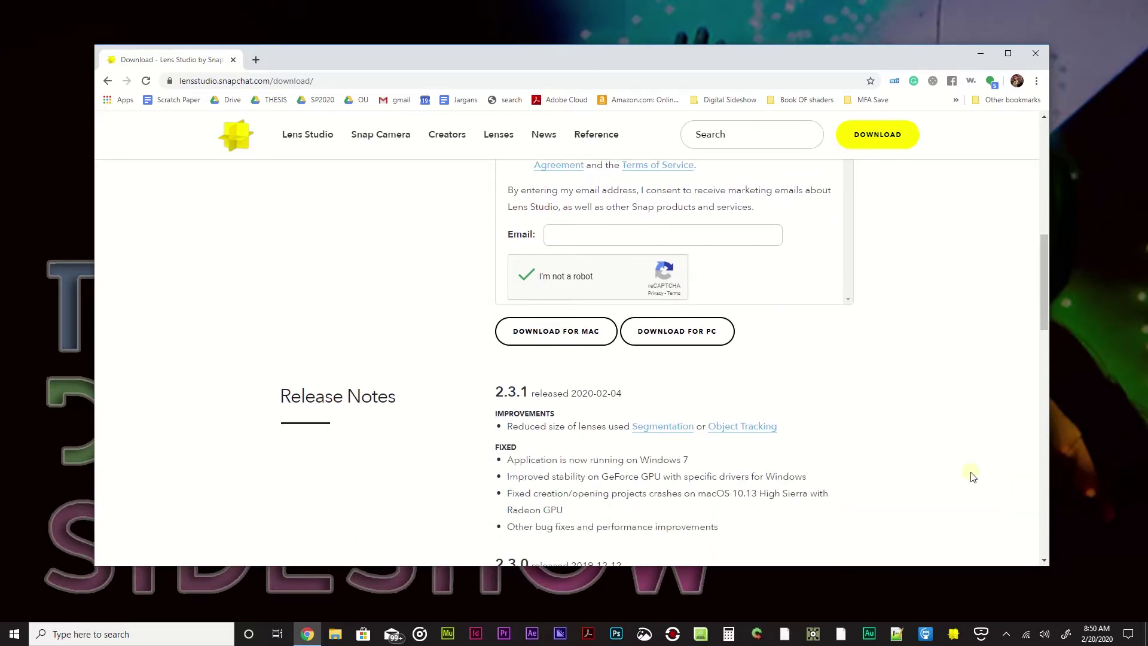
scroll(972, 477, up, 1)
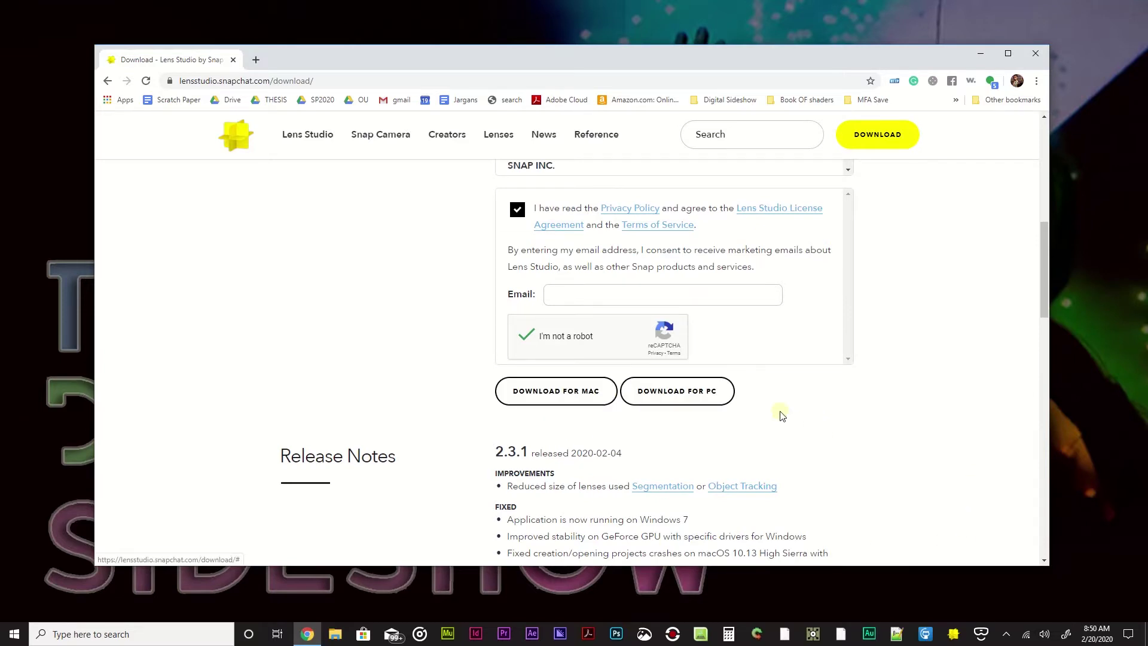
click(721, 398)
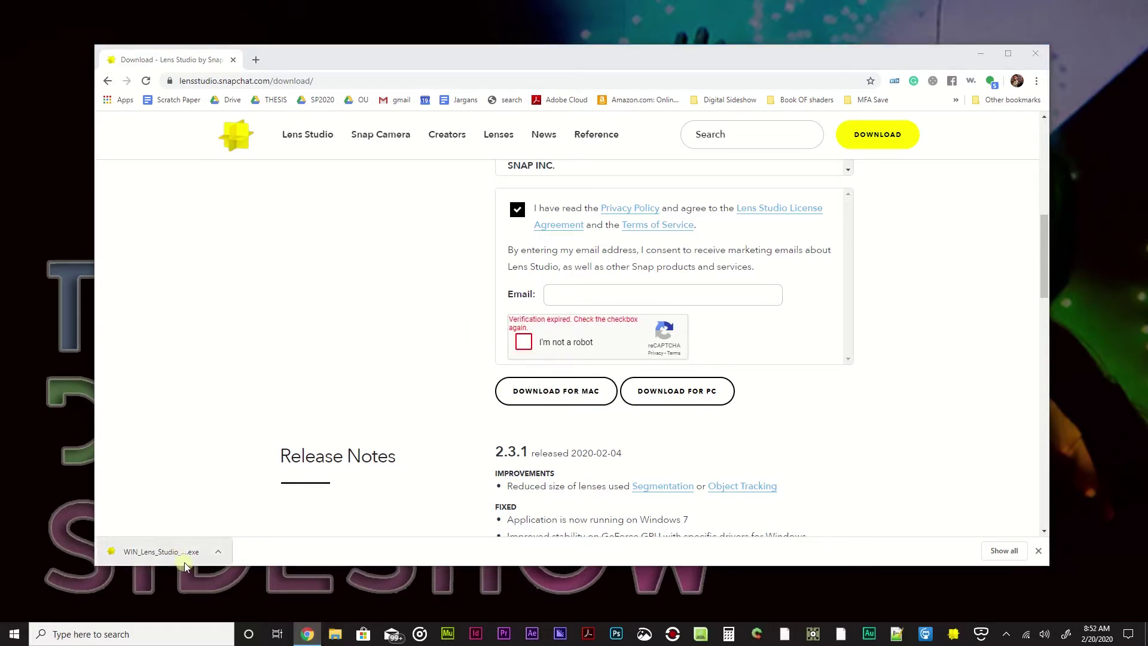
- Run WIN_Lens_Studio_v2.3.1 from Downloads, then close Explorer and minimize Chrome
click(121, 554)
click(343, 638)
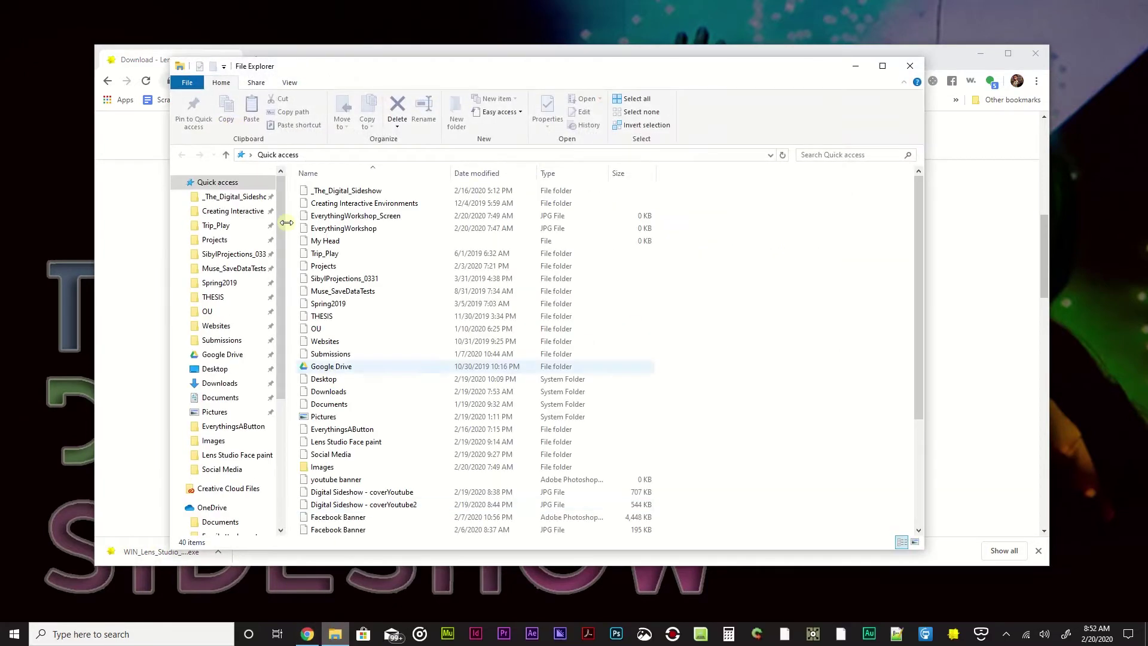
scroll(235, 365, down, 1)
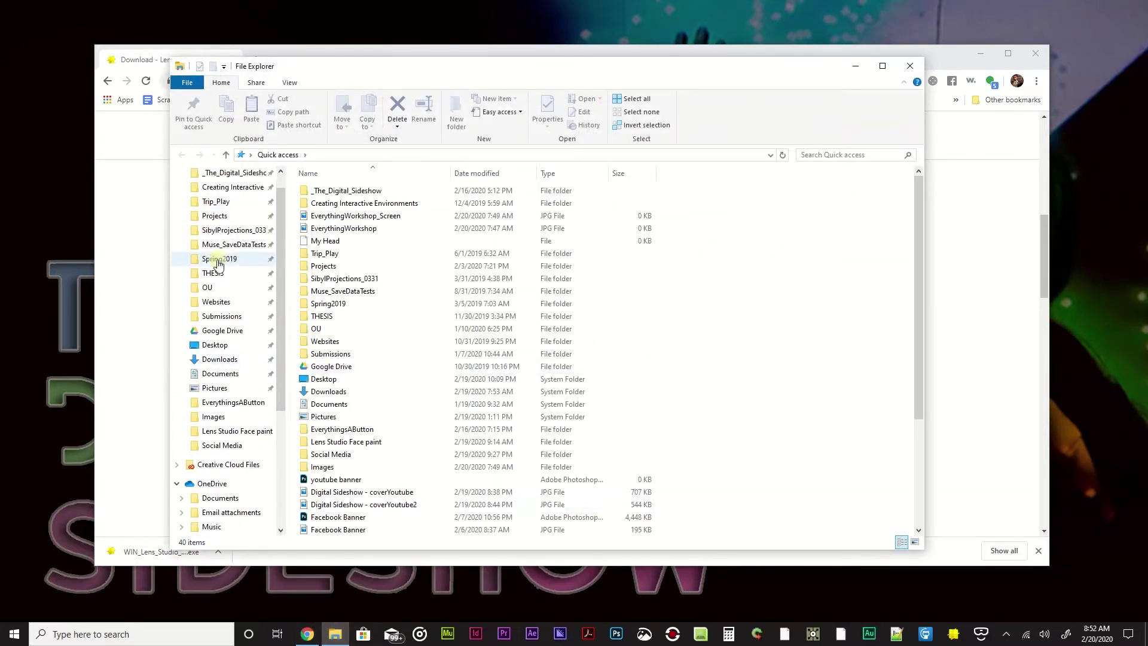
click(221, 346)
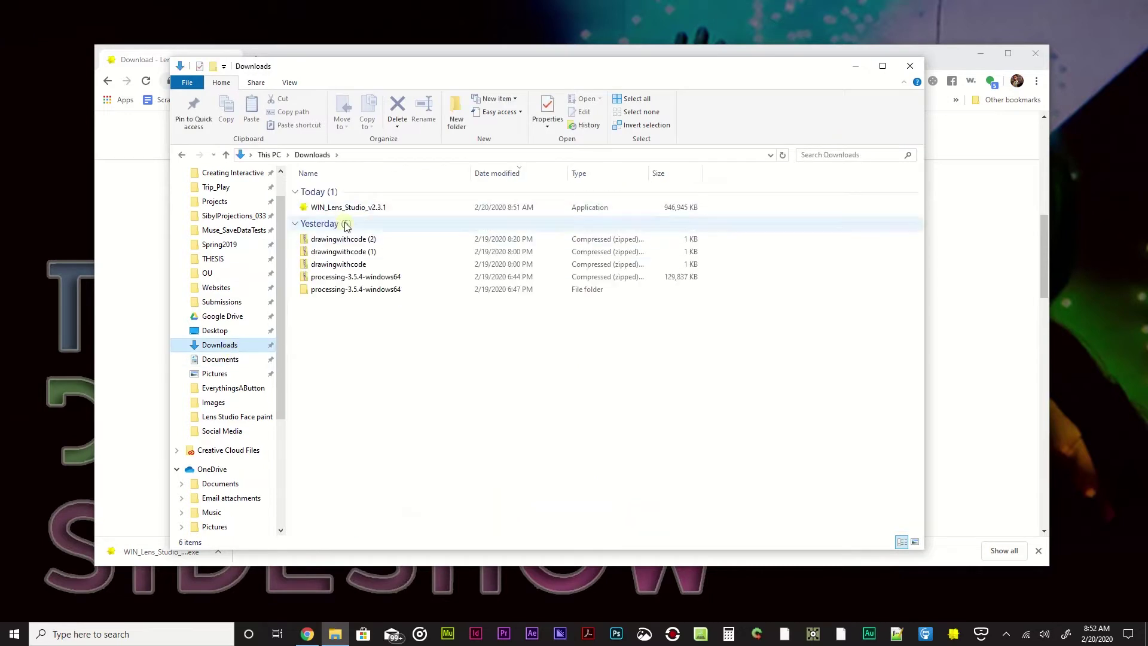
click(350, 208)
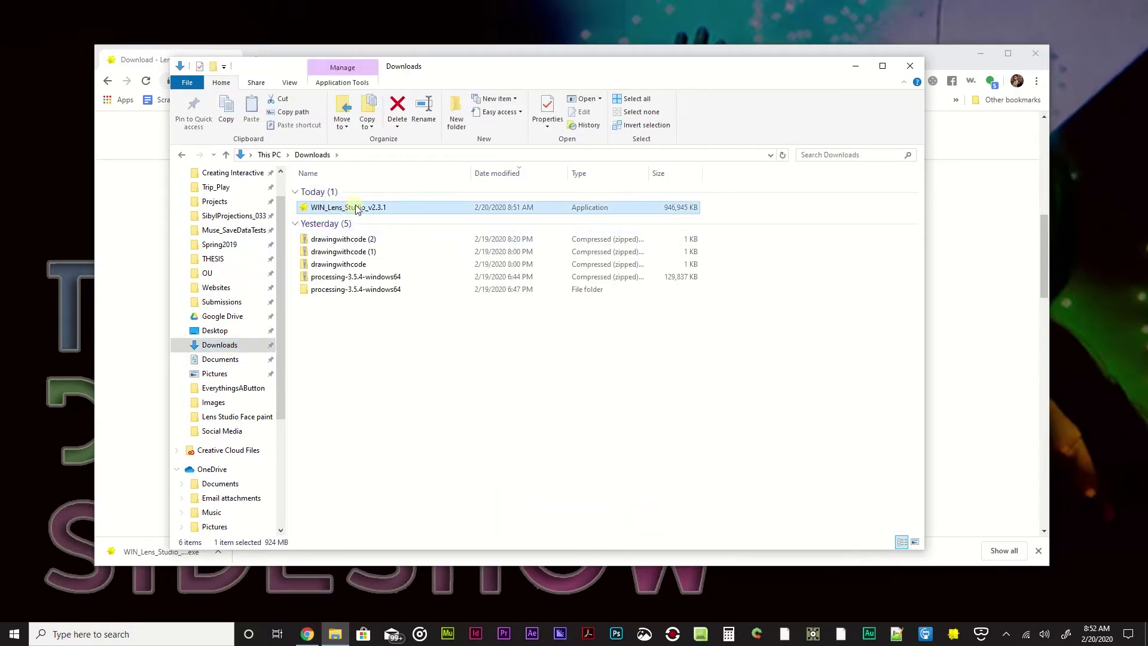
double_click(357, 207)
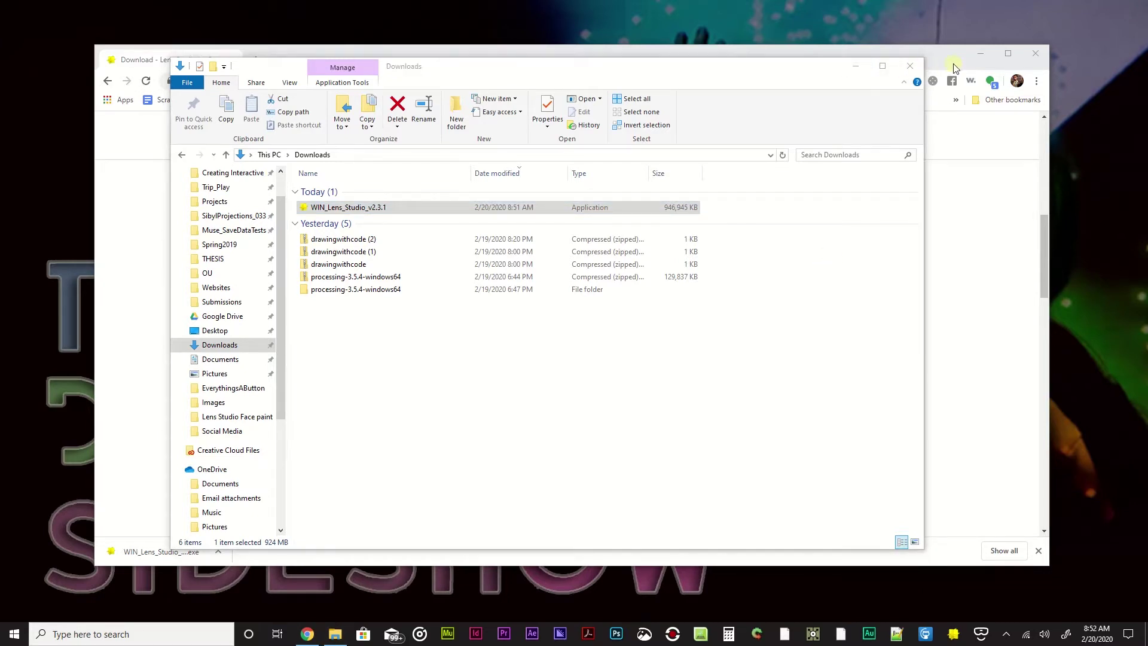
click(912, 65)
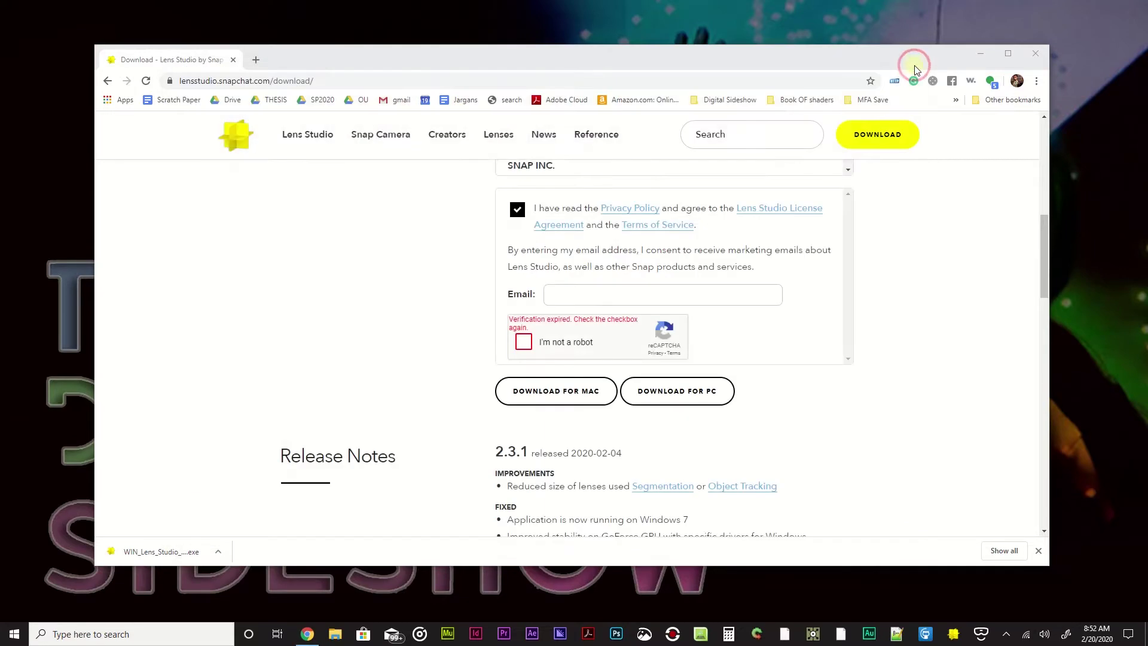
click(980, 54)
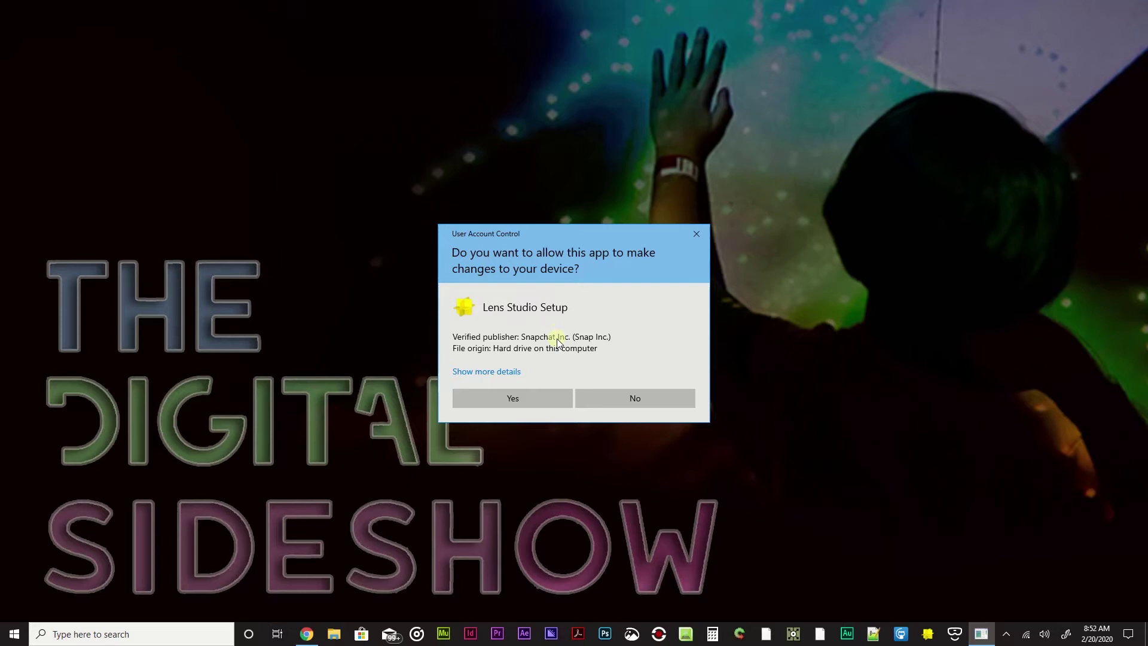
- Allow the installer, keep C:\Program Files\Snap Inc\Lens Studio, and enable the desktop shortcut
click(522, 400)
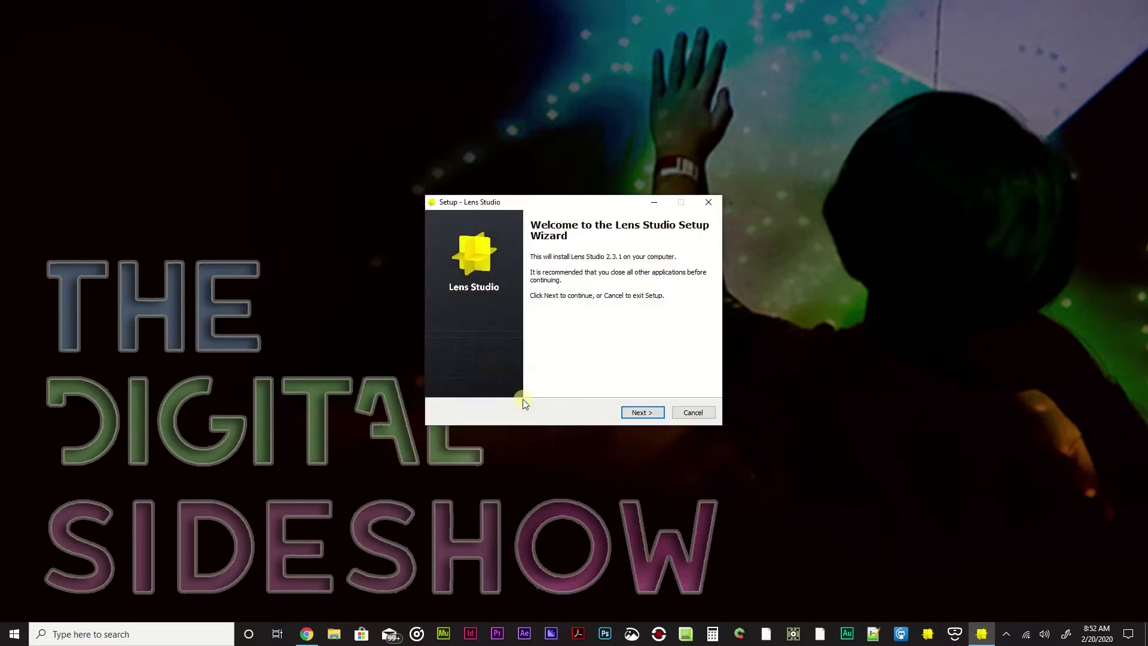
click(653, 414)
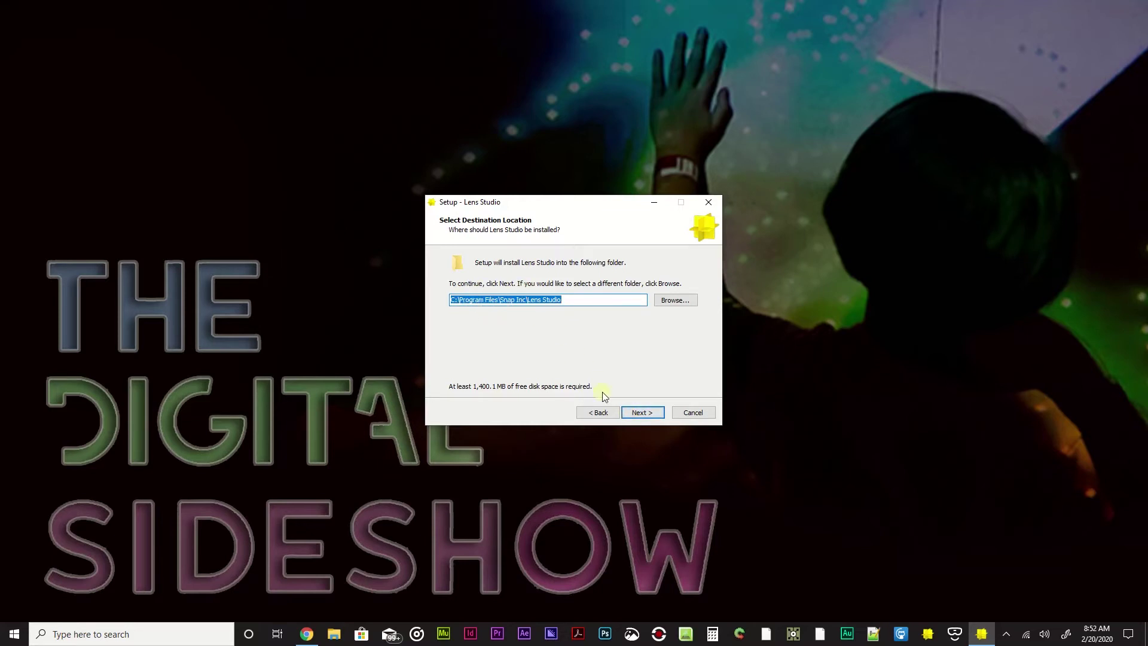
click(639, 412)
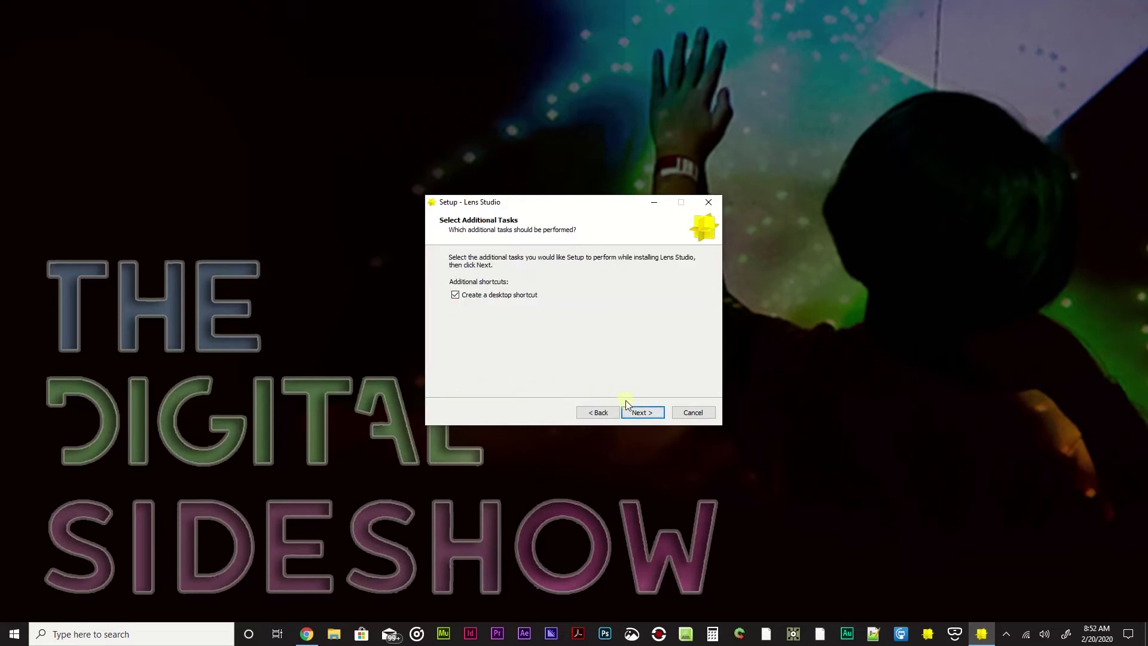
click(456, 295)
- Confirm the Ready to Install summary and install Lens Studio to completion
click(654, 414)
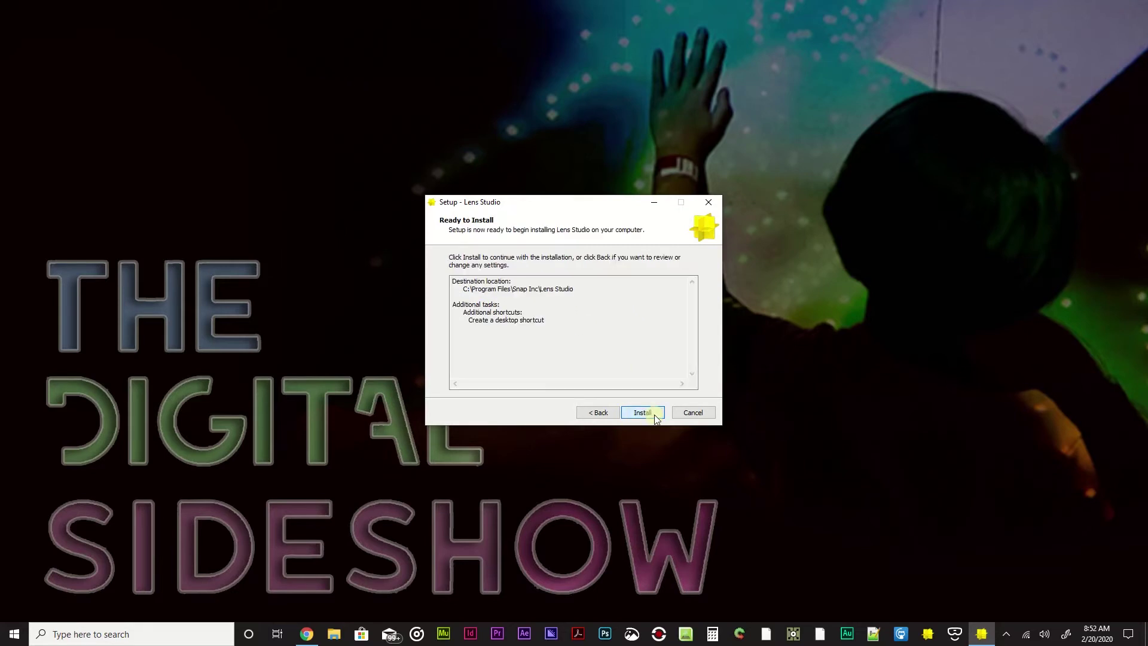
click(654, 415)
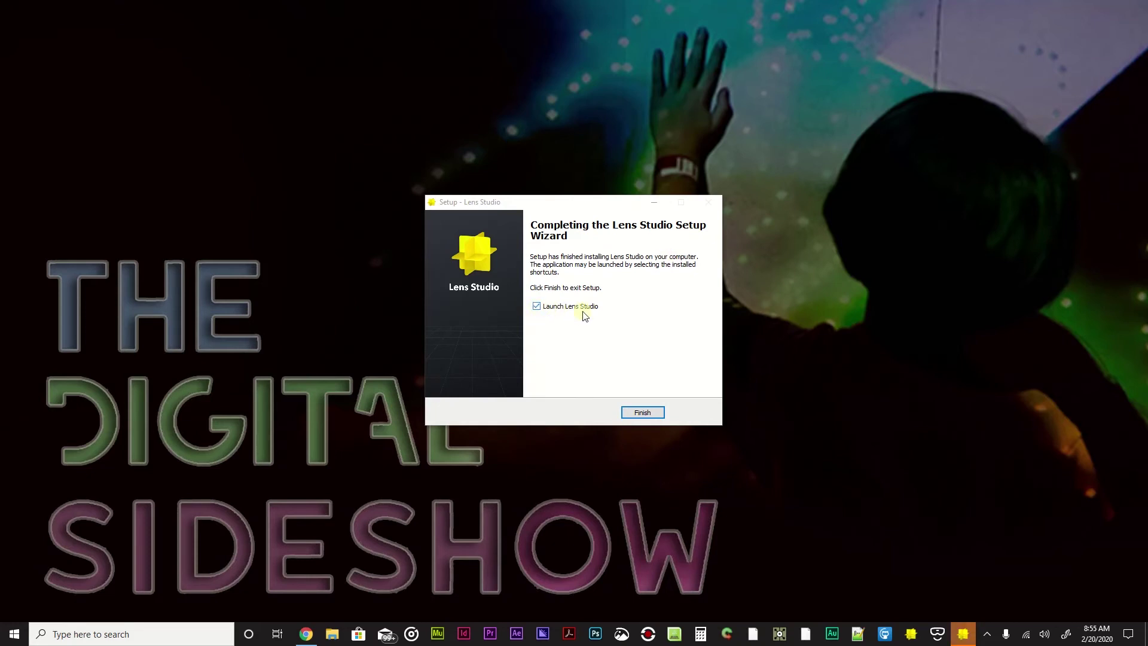
- Finish setup and launch Lens Studio v2.3.1 from its desktop shortcut
click(645, 413)
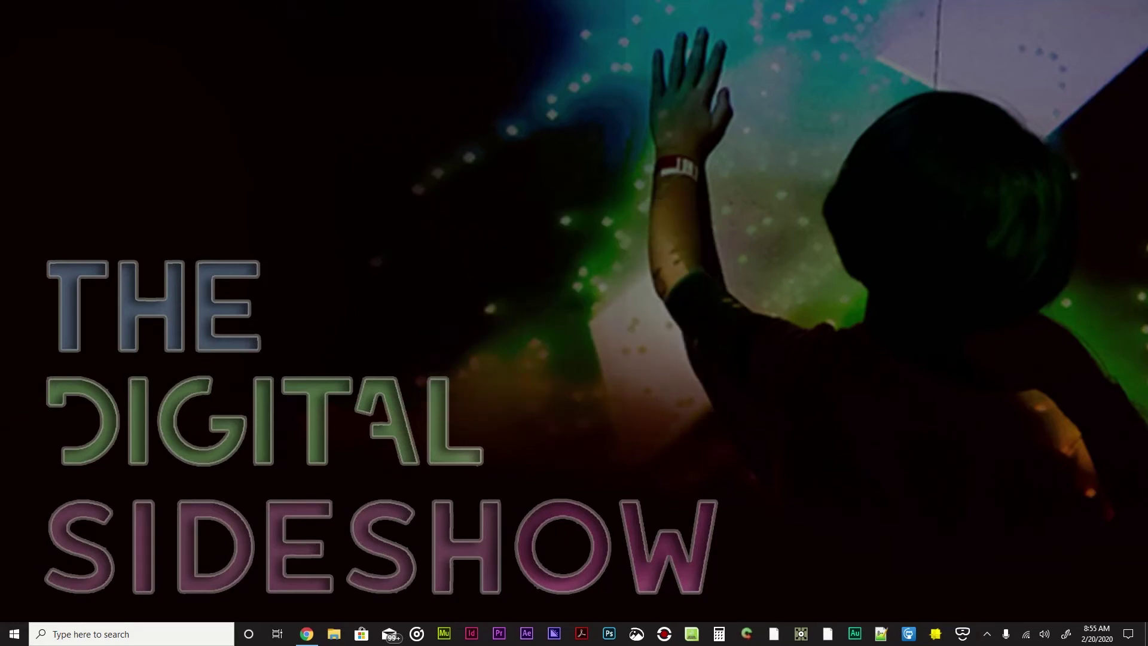
drag(234, 129, 101, 61)
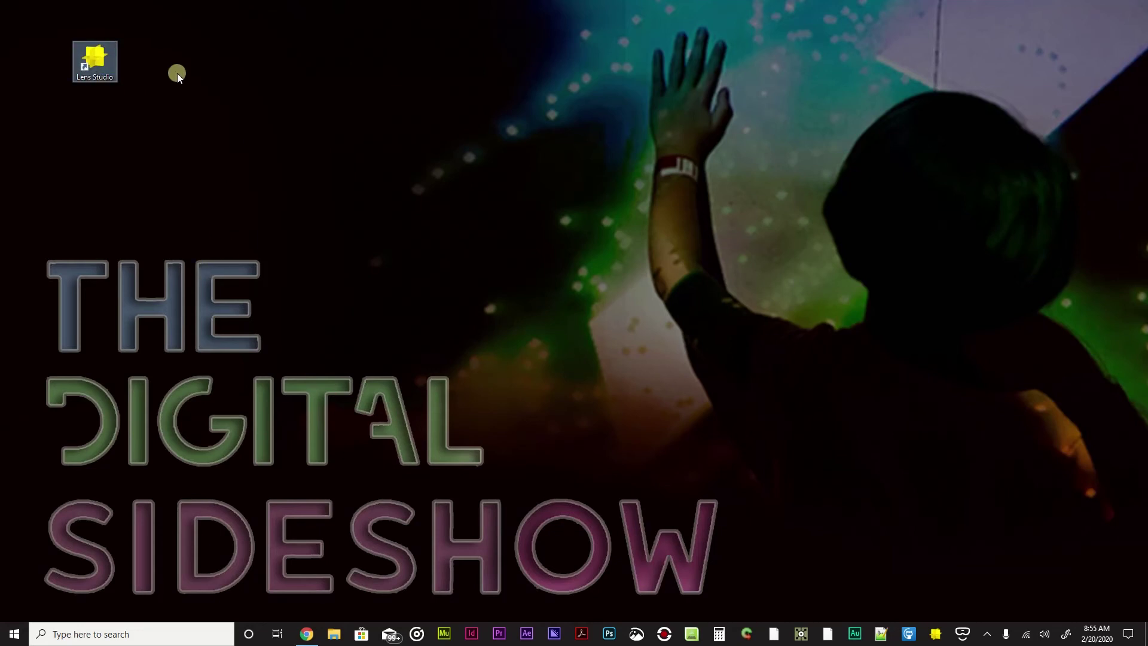
double_click(93, 57)
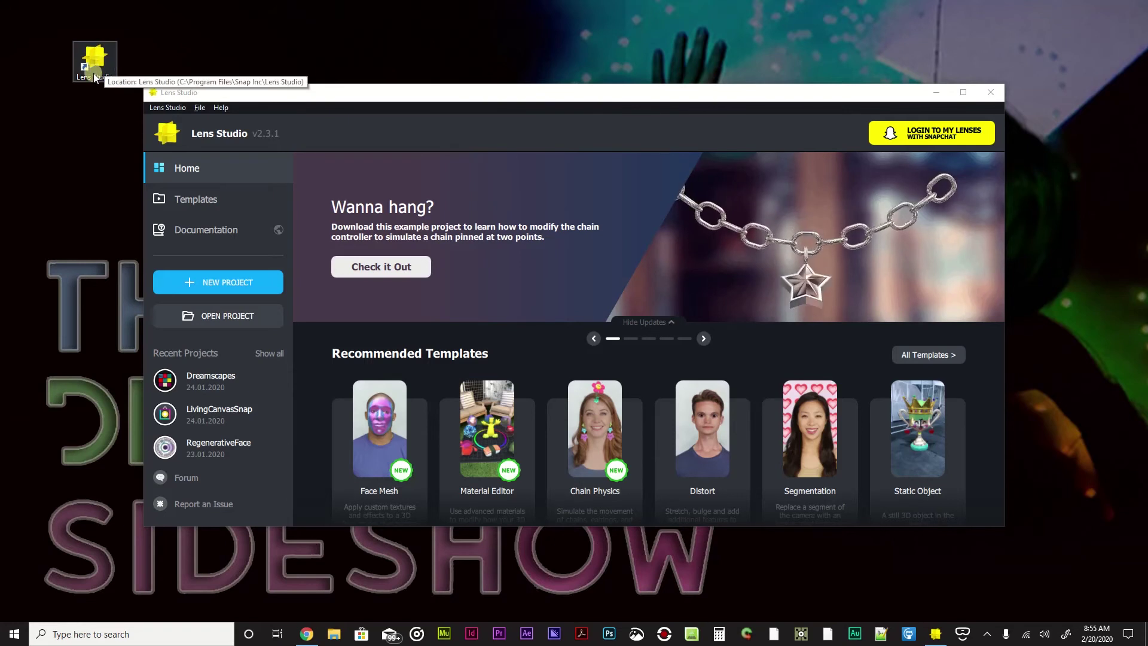
drag(665, 101, 682, 93)
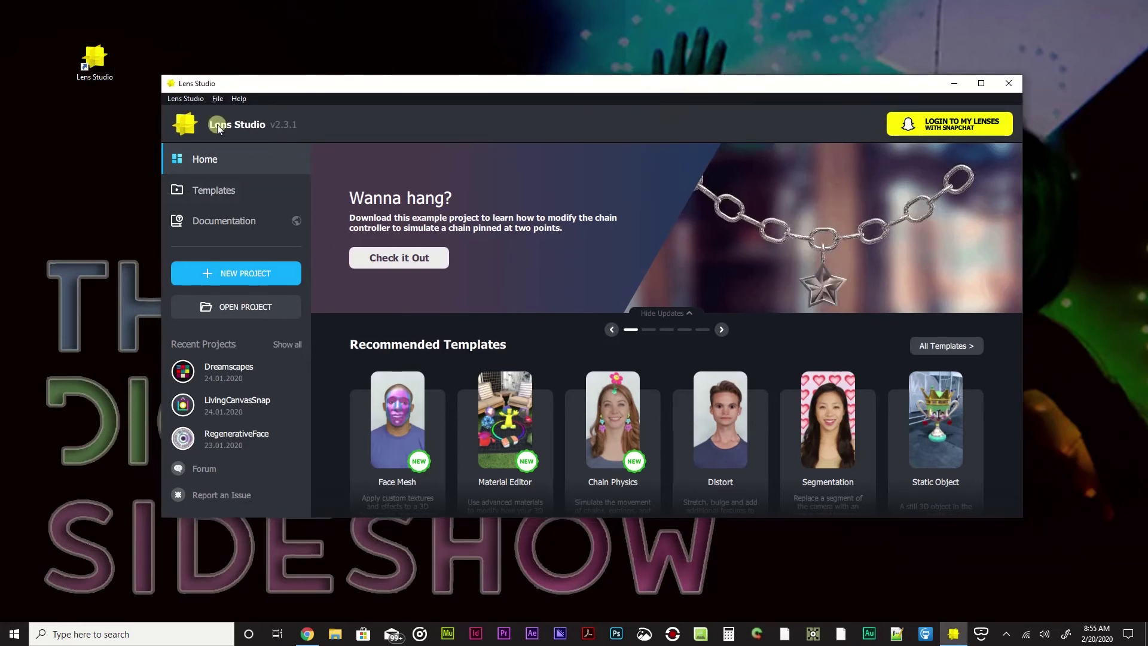
mouse_move(501, 365)
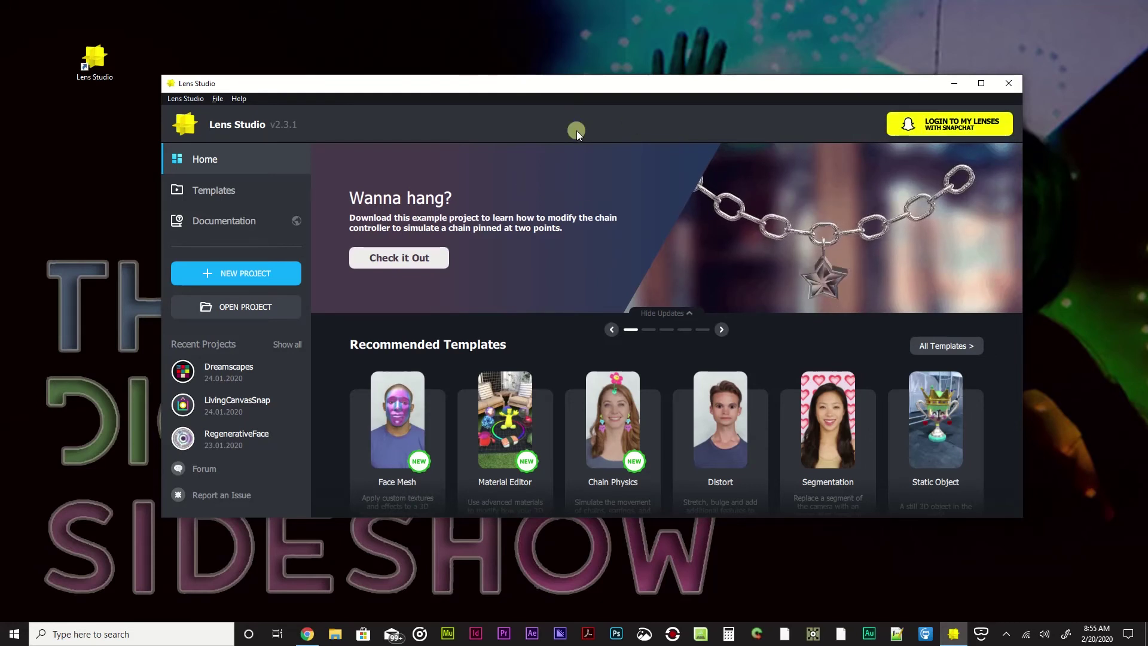
- Log in to Snapchat from My Lenses with the account email and password
click(972, 132)
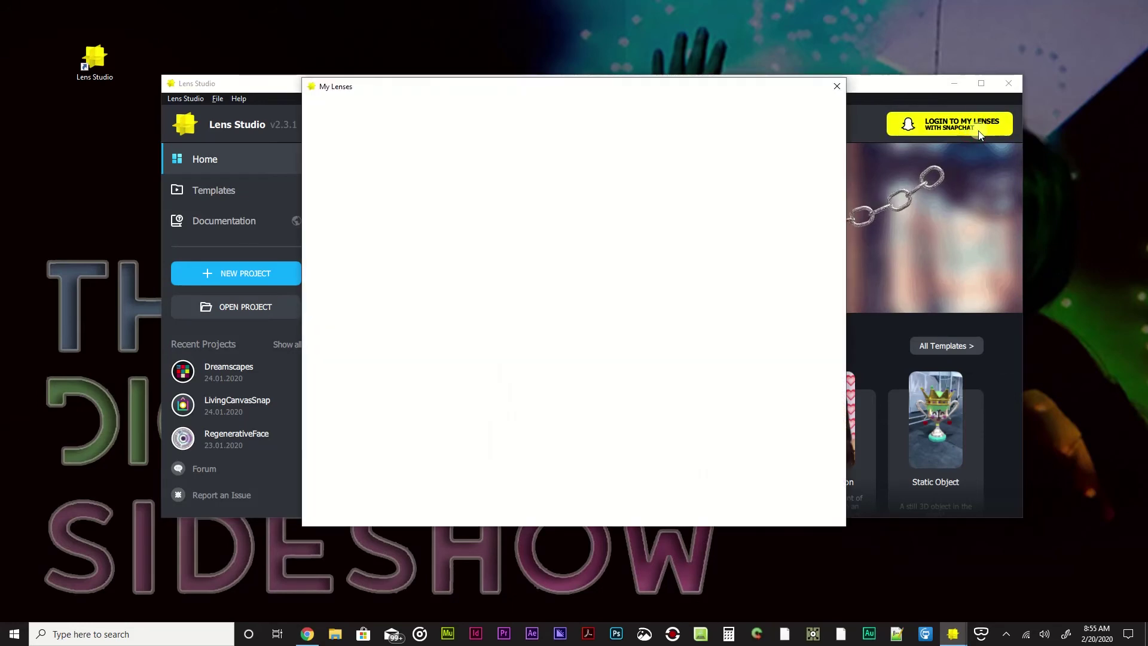
click(516, 231)
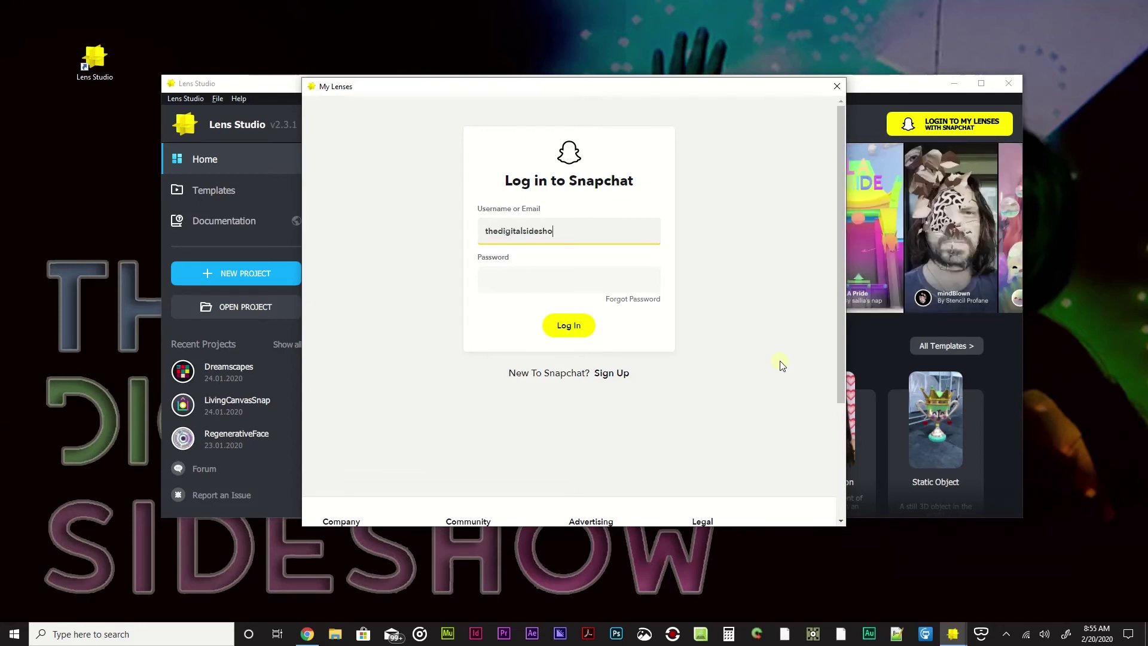
text(com)
key(Tab)
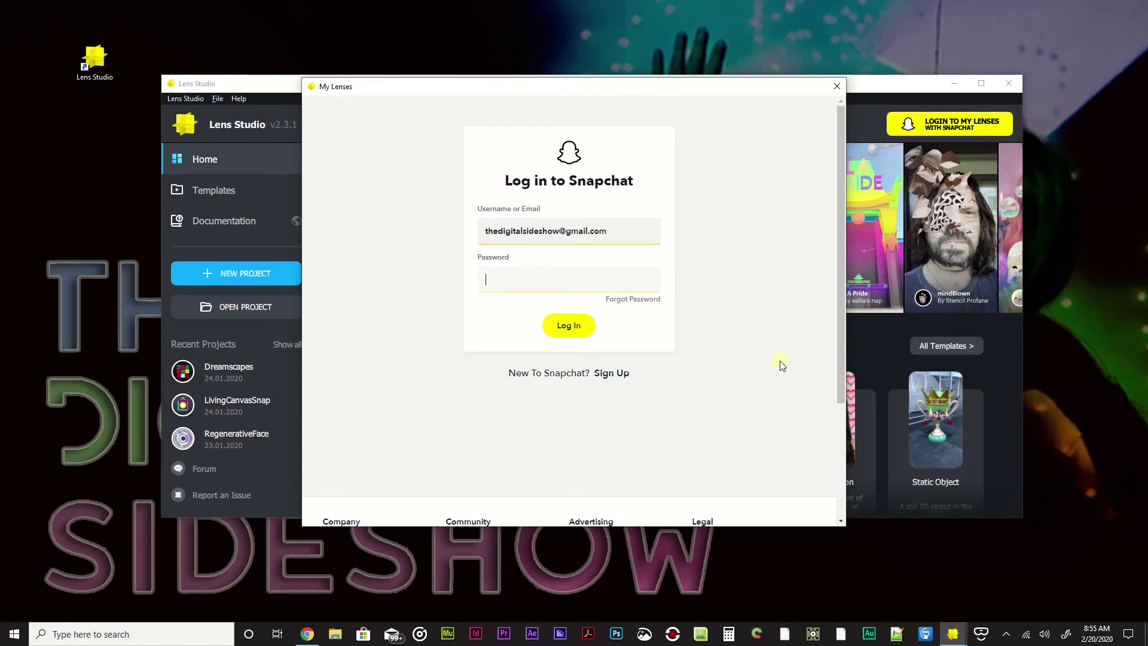
text(••)
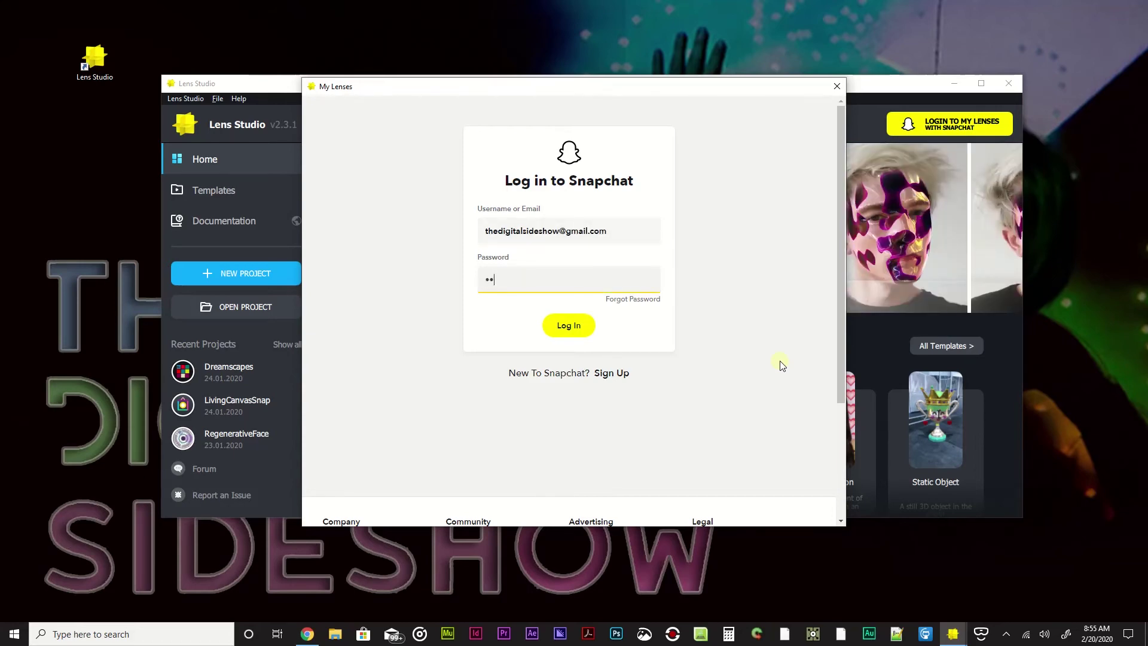
text(•••••••)
key(Return)
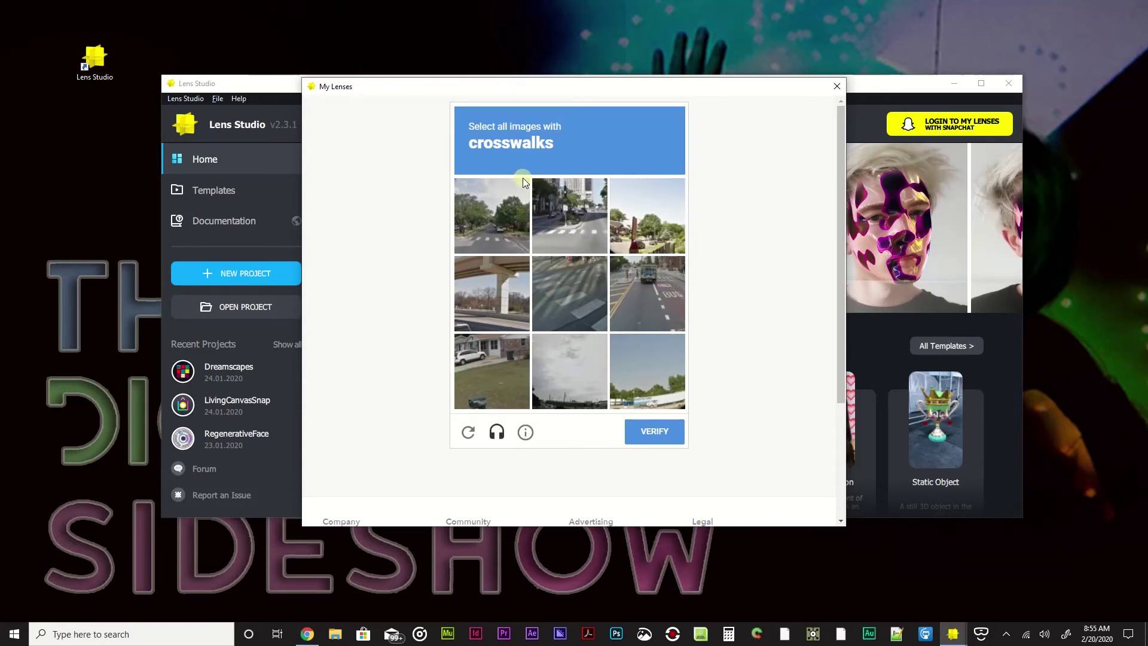
- Select the four crosswalk images and verify the reCAPTCHA check
click(497, 225)
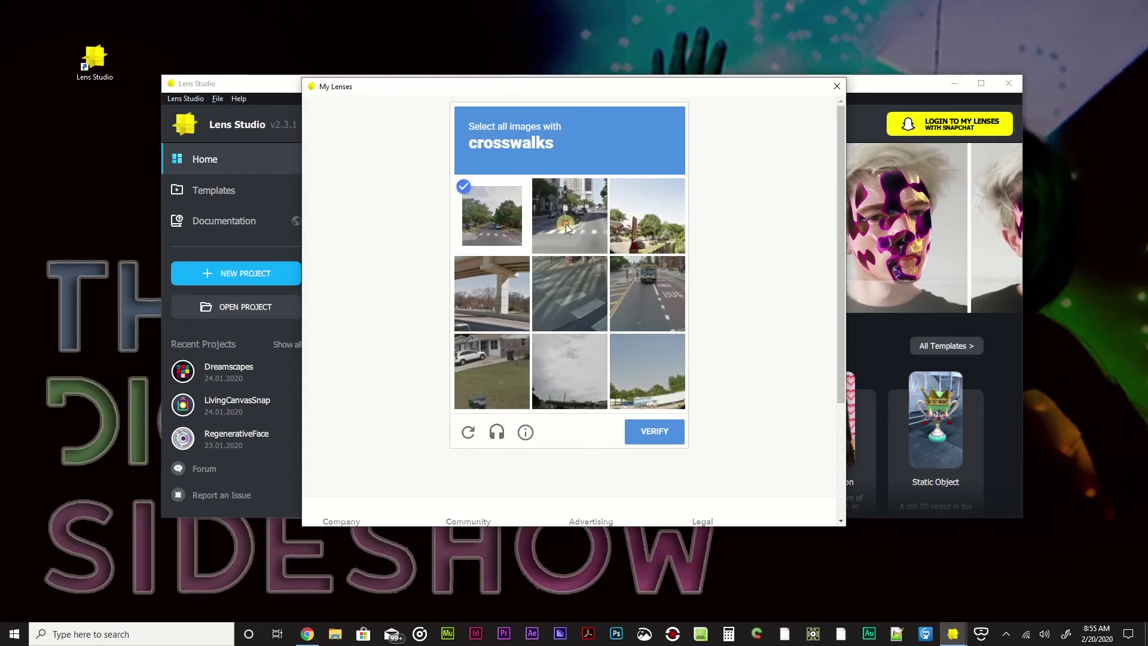
click(566, 224)
click(585, 292)
click(665, 298)
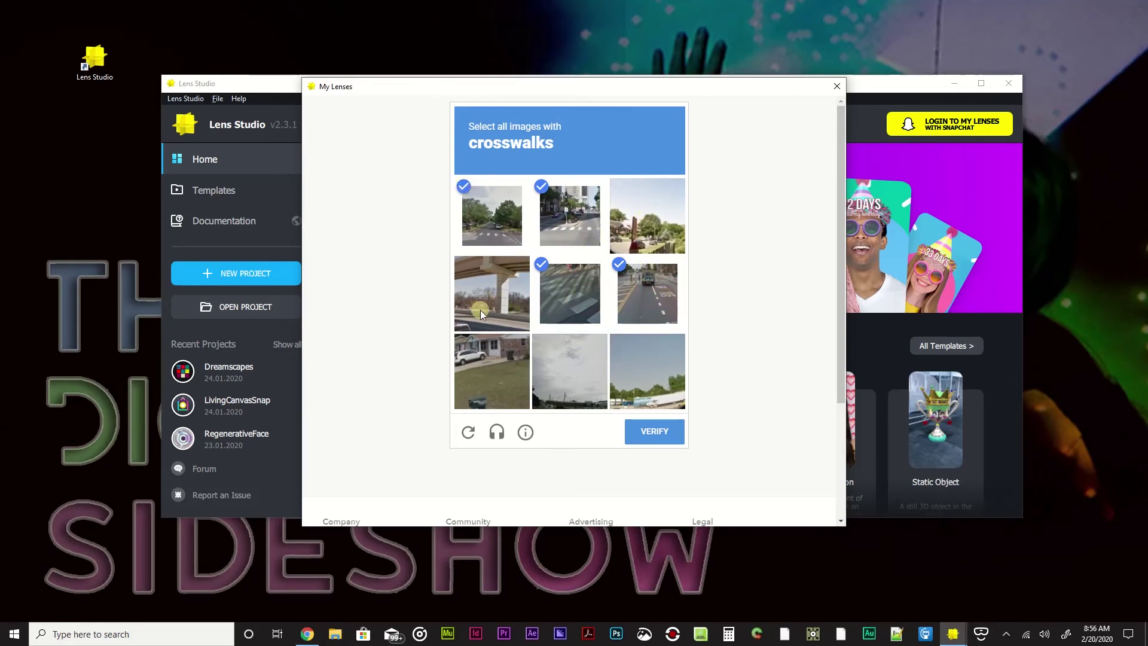
click(669, 432)
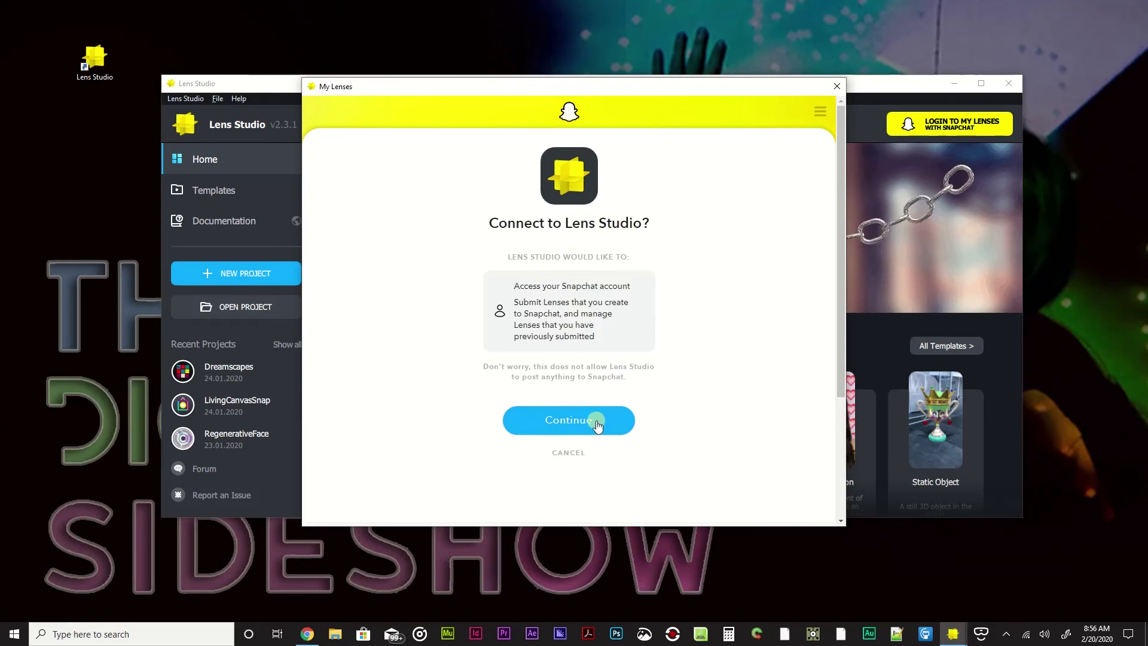
- Authorize Lens Studio for the Snapchat account, browse My Lenses, then close it
click(564, 423)
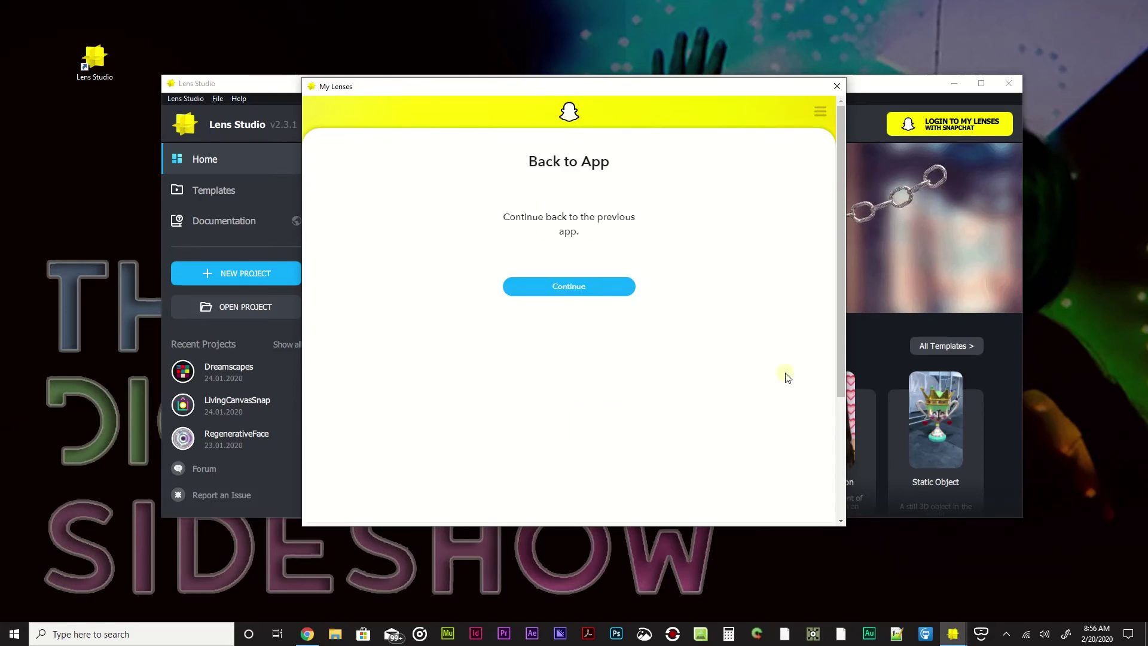
click(556, 288)
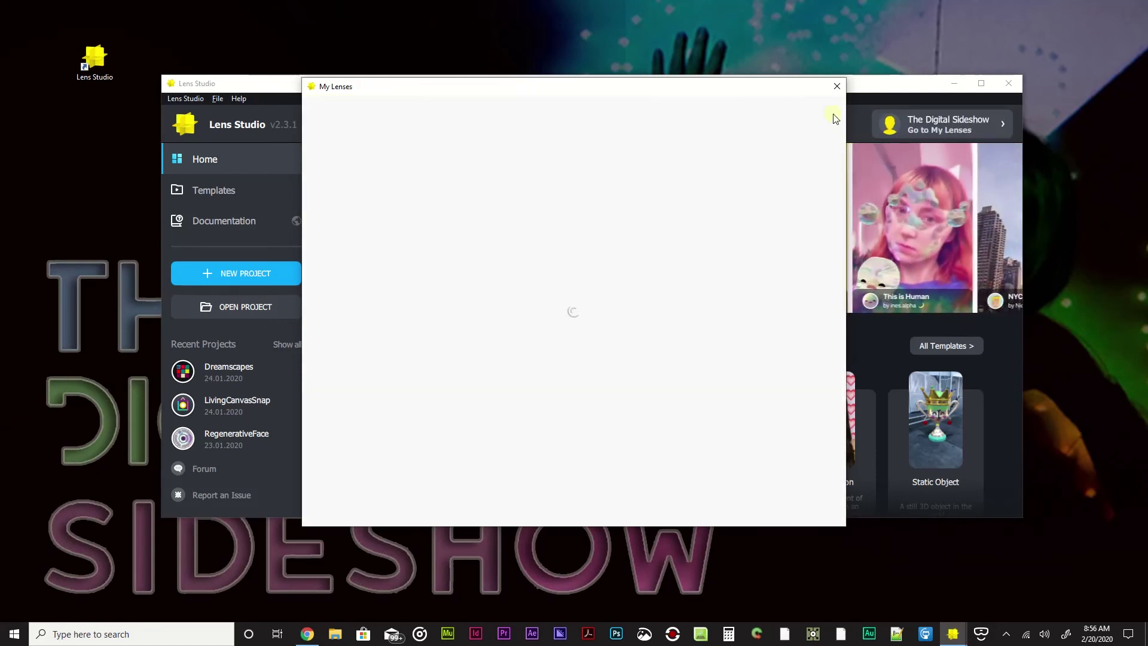
scroll(533, 246, down, 2)
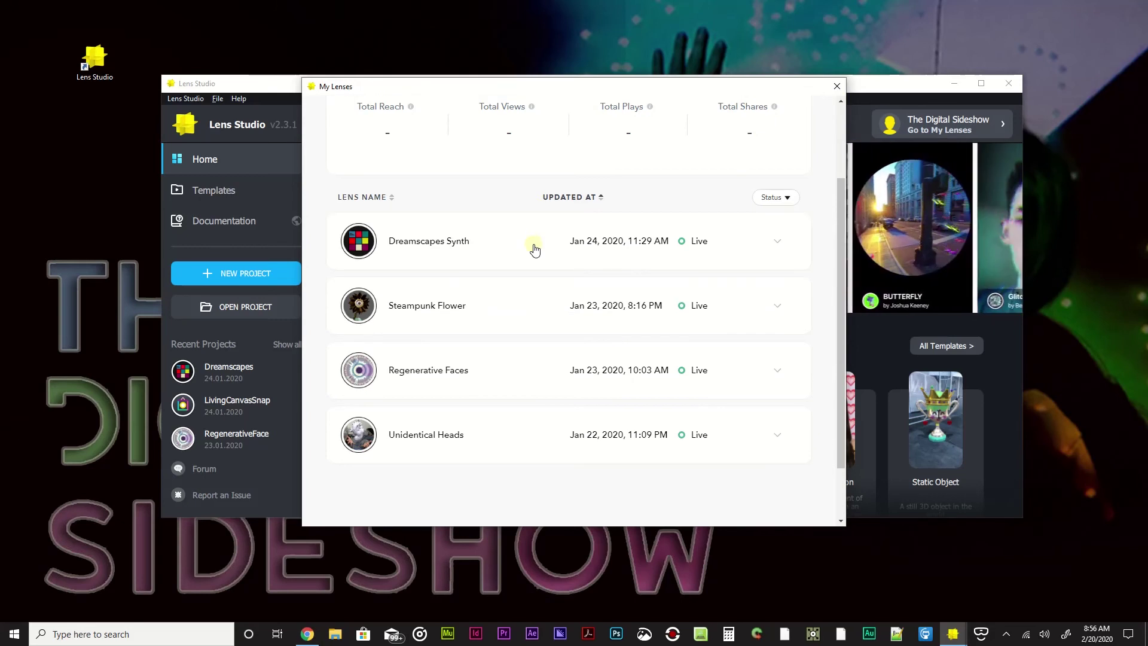
scroll(566, 435, up, 2)
scroll(566, 435, down, 2)
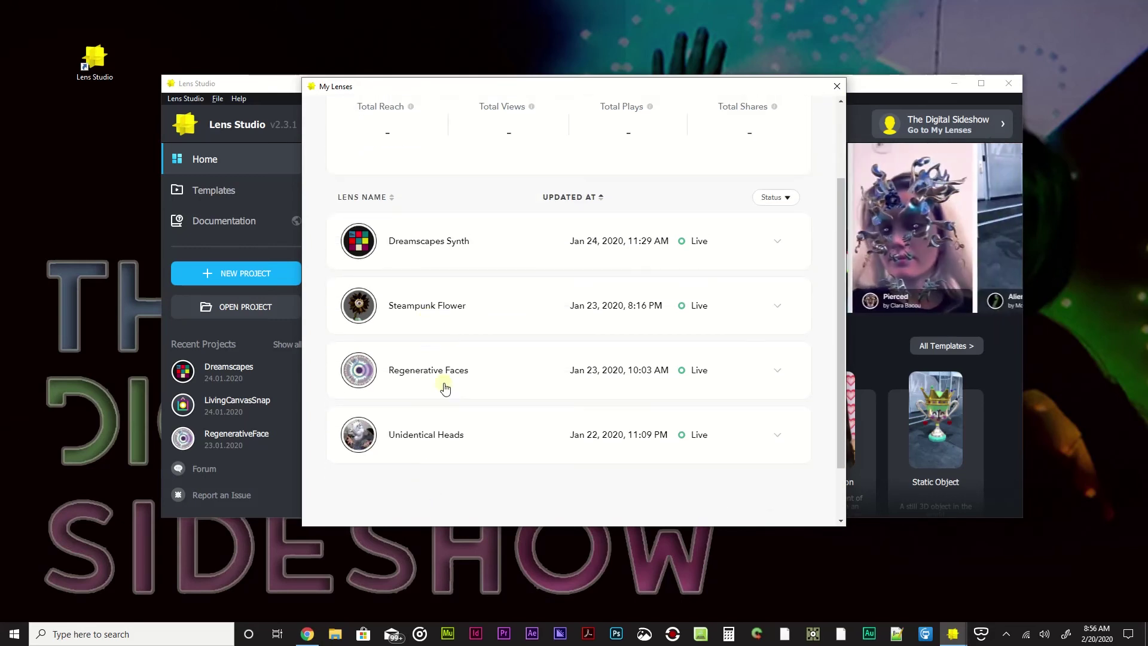
scroll(442, 245, up, 2)
scroll(418, 367, up, 1)
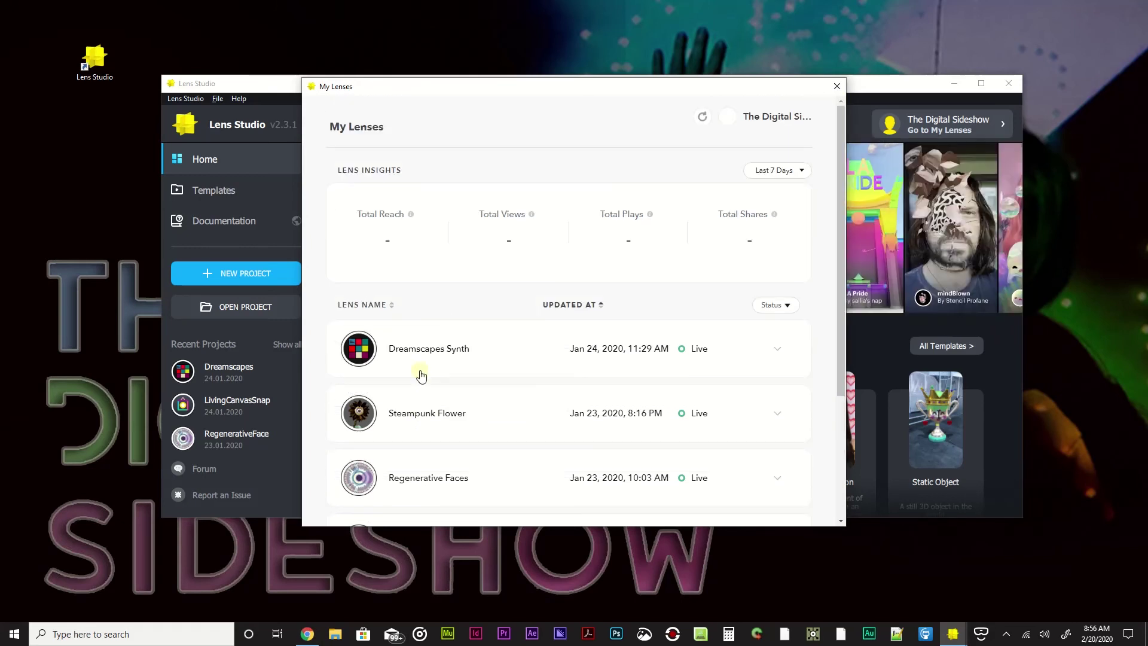
scroll(421, 375, down, 2)
click(837, 86)
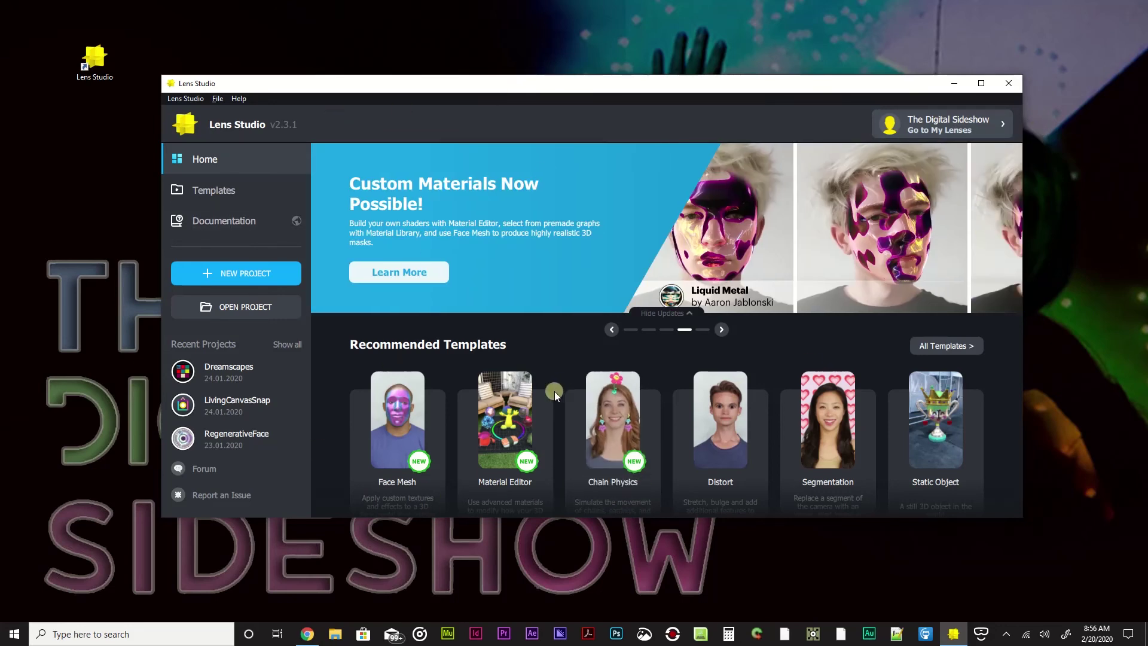
- Open the All Templates page from the sidebar and scroll through its template grid
click(218, 192)
scroll(853, 258, down, 4)
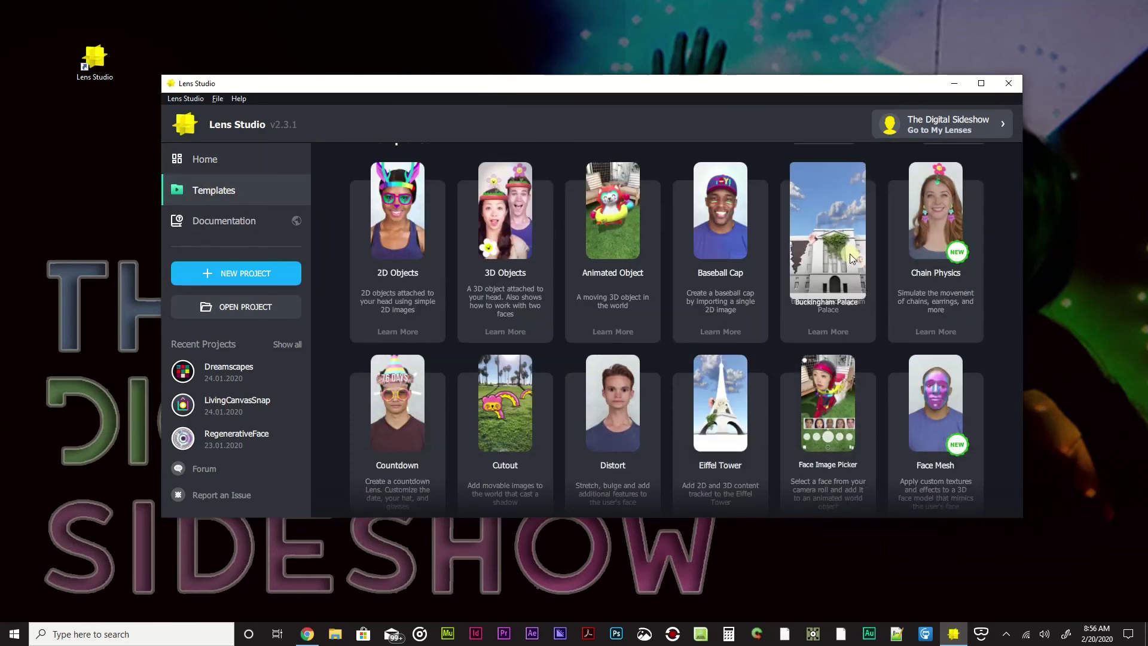
scroll(853, 258, up, 5)
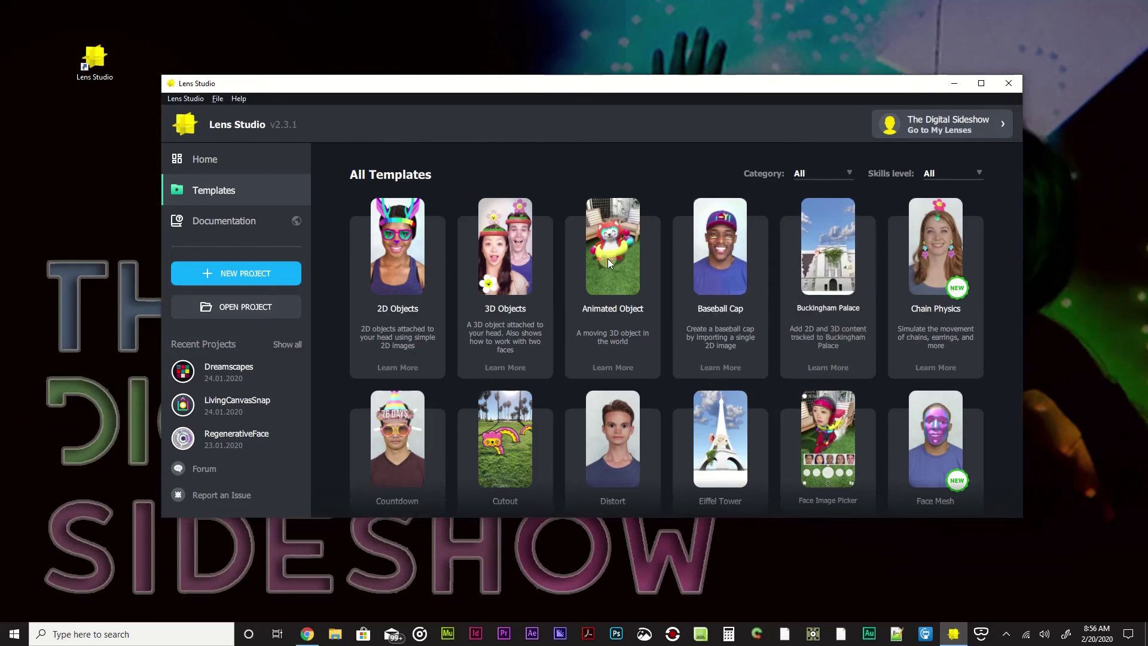
- Open the Lens Studio Documentation guides site in Chrome and browse the guide list
click(242, 224)
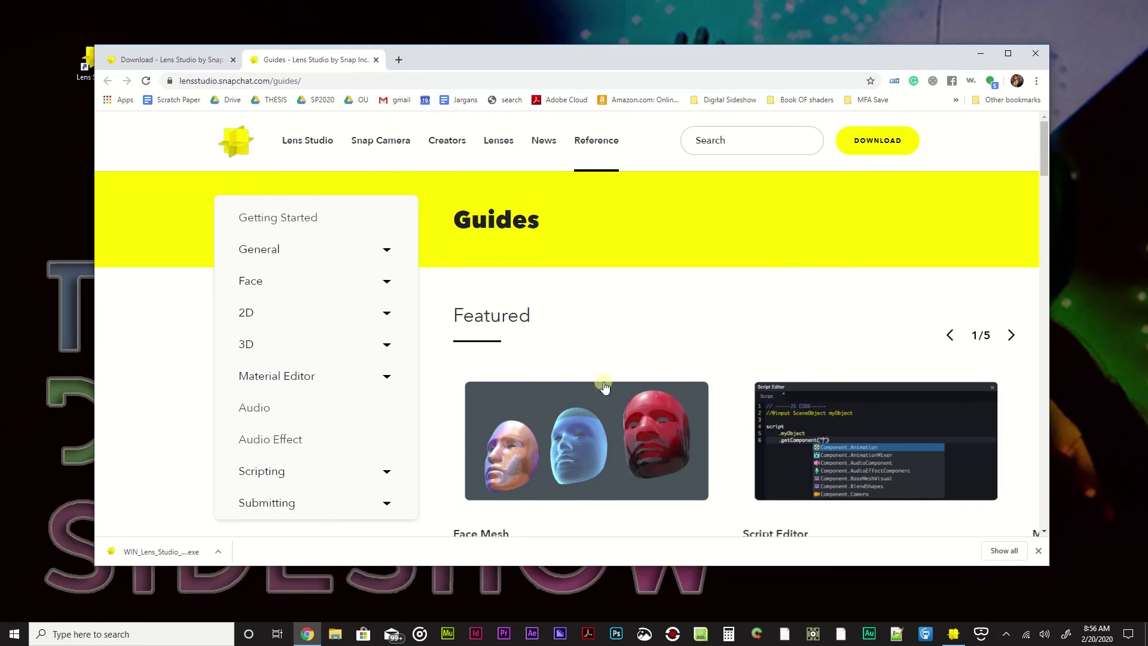
scroll(402, 325, down, 2)
scroll(787, 341, down, 4)
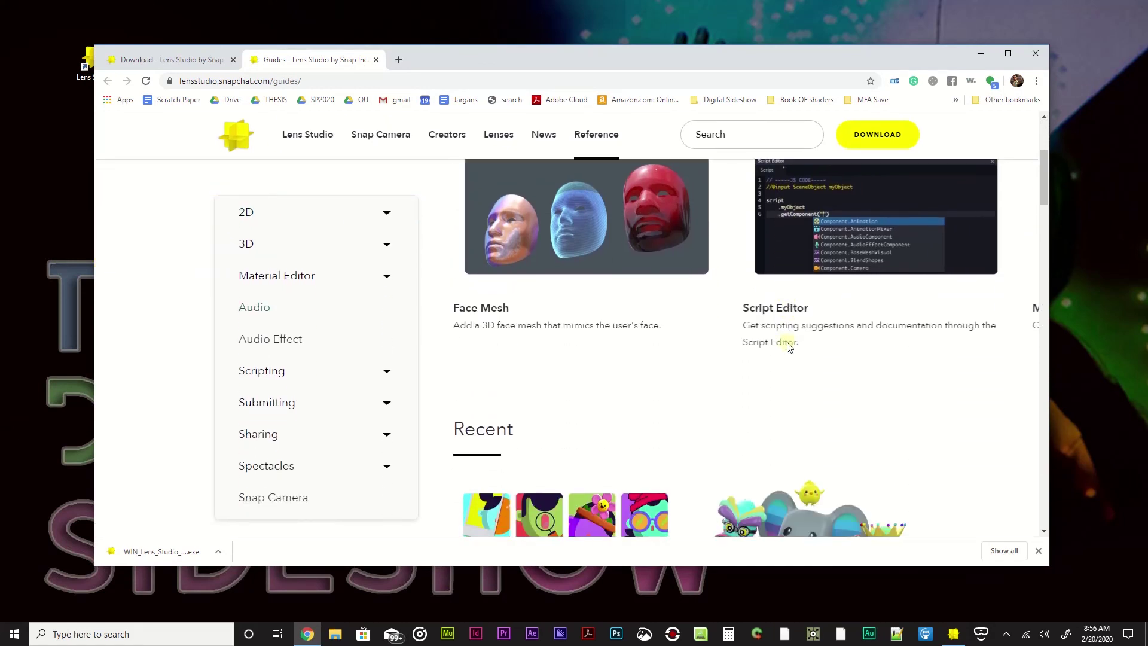
scroll(787, 345, down, 5)
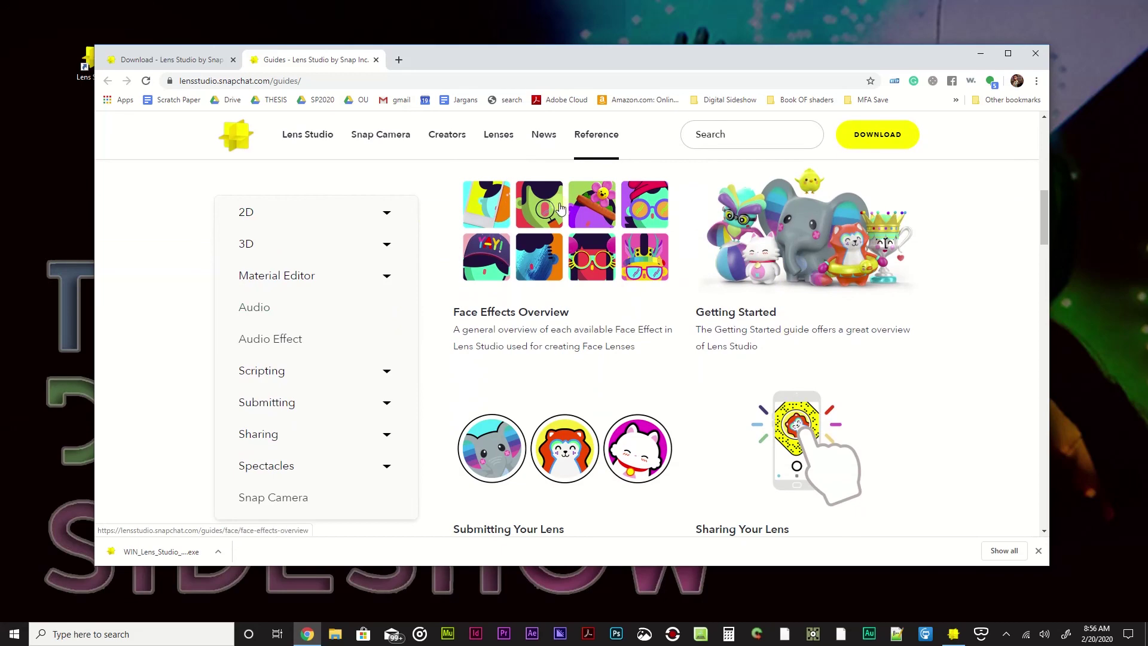
scroll(545, 234, down, 6)
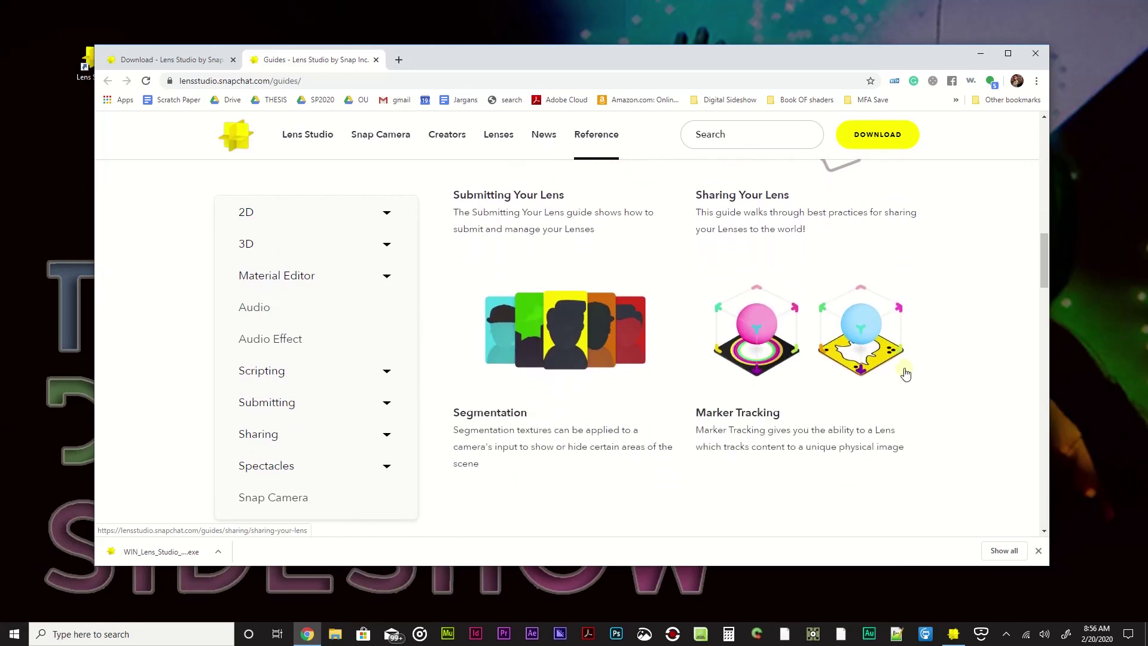
scroll(900, 394, down, 4)
scroll(897, 392, up, 12)
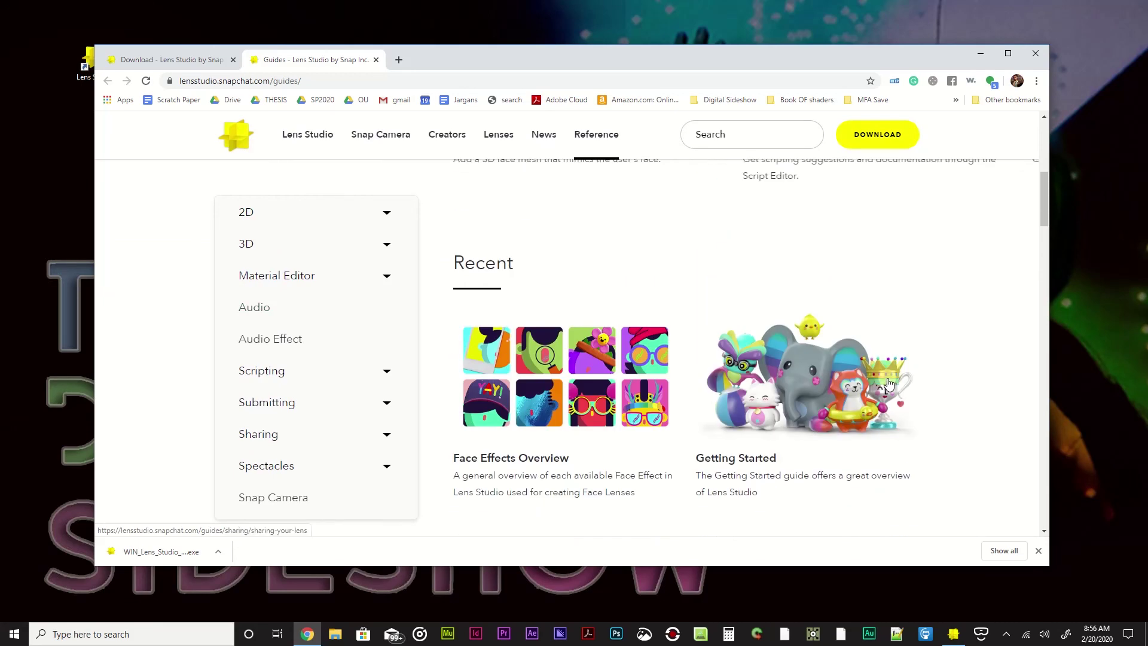
- Read the Face Effects Overview guide, view the Download tab, then close Chrome
click(530, 401)
scroll(698, 390, down, 7)
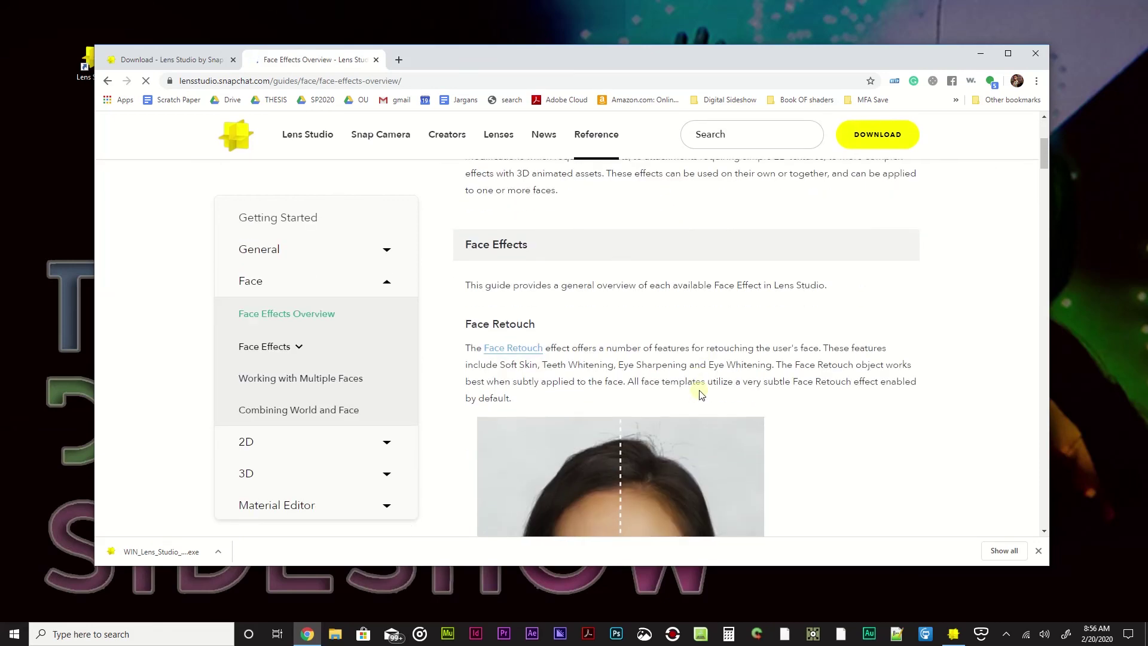
scroll(698, 390, down, 10)
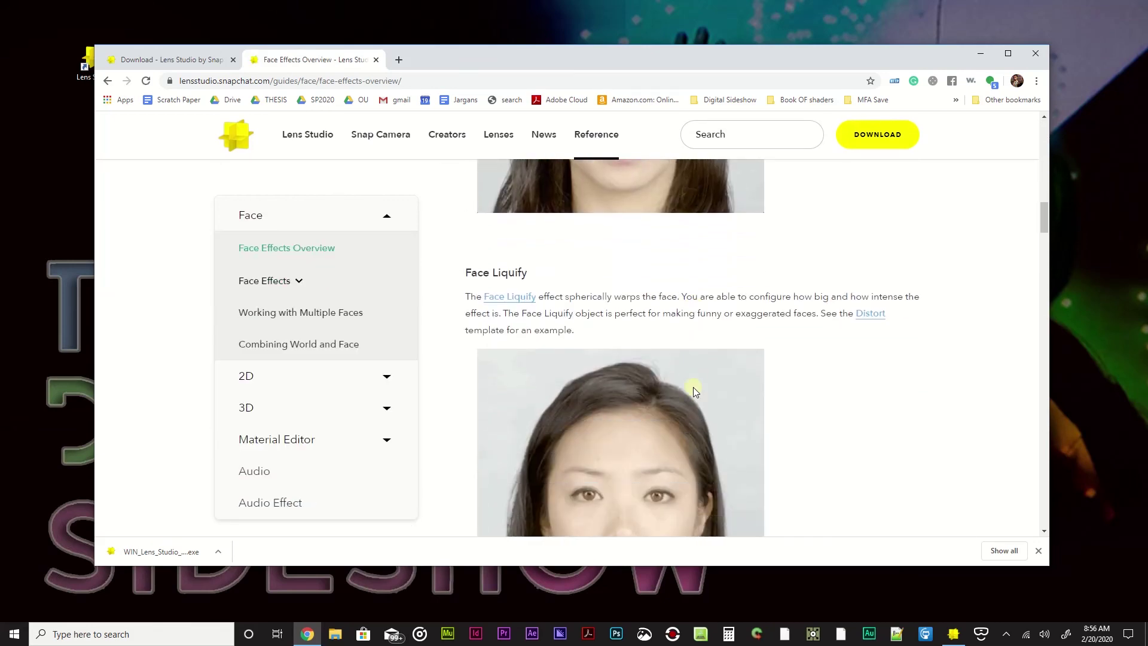
scroll(693, 386, down, 6)
scroll(690, 383, up, 13)
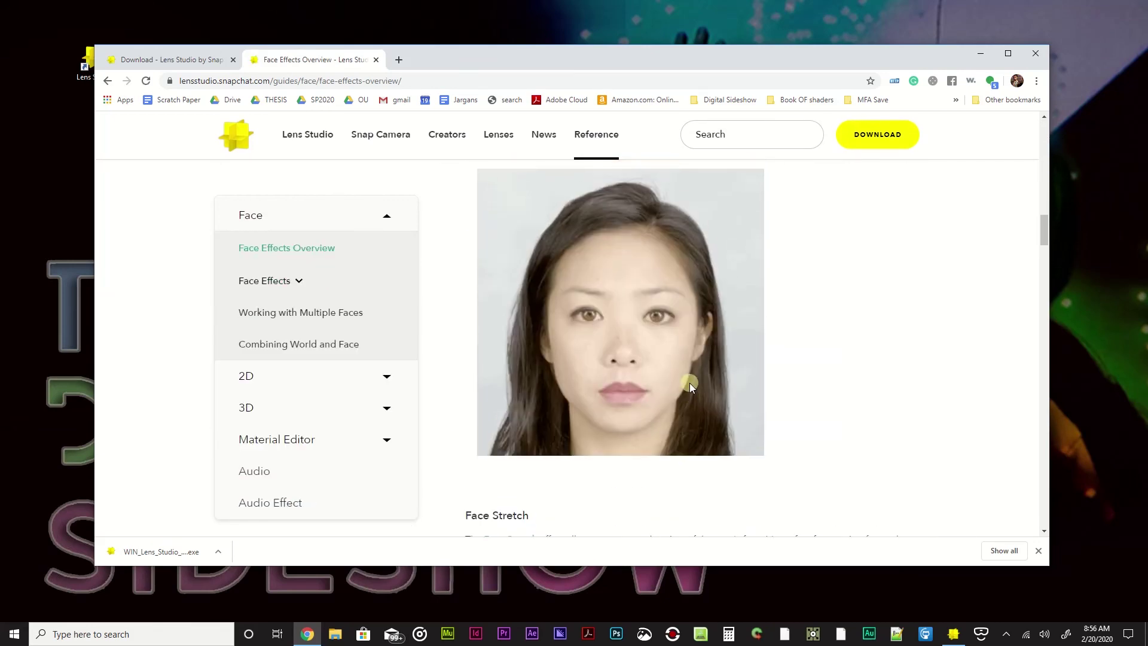
scroll(687, 375, up, 5)
click(171, 59)
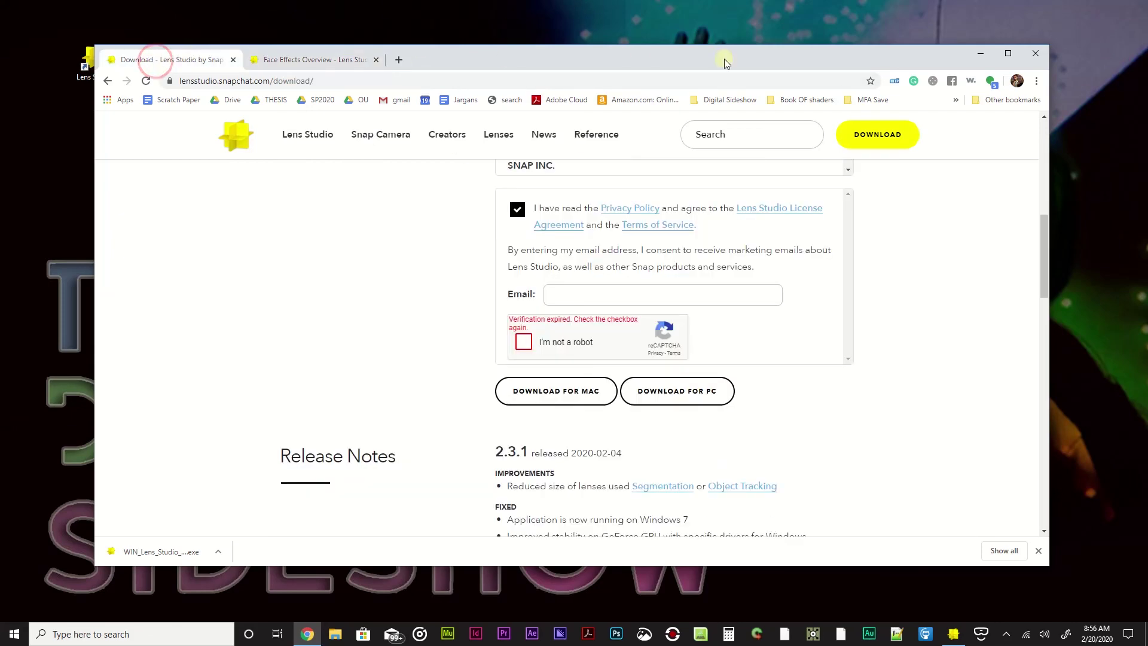
click(1036, 53)
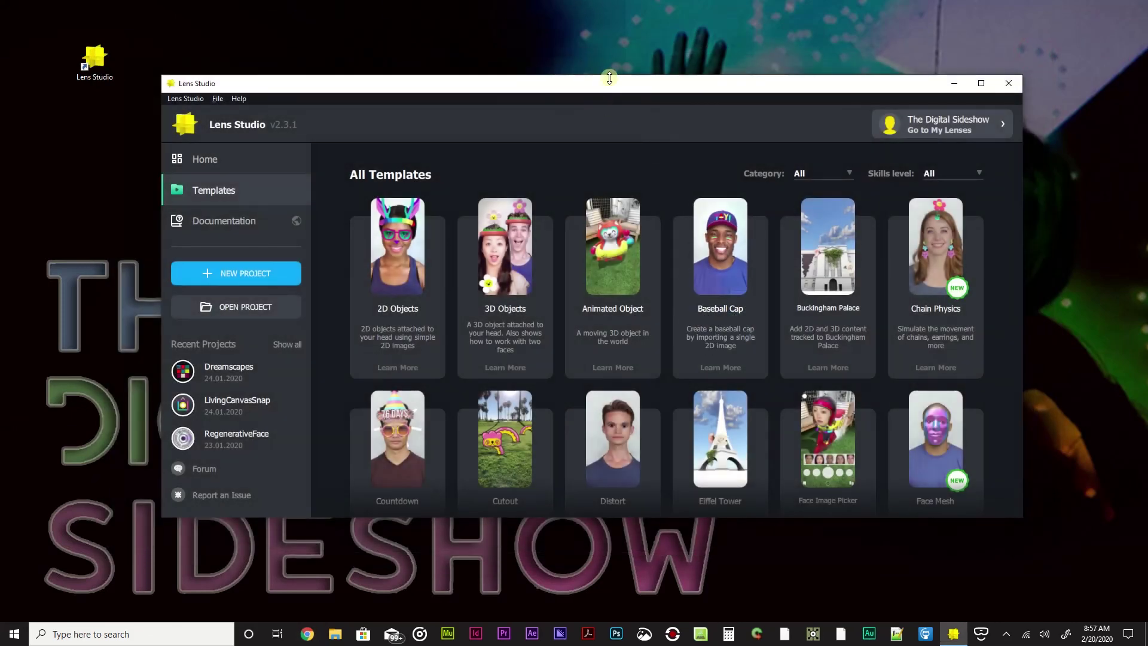